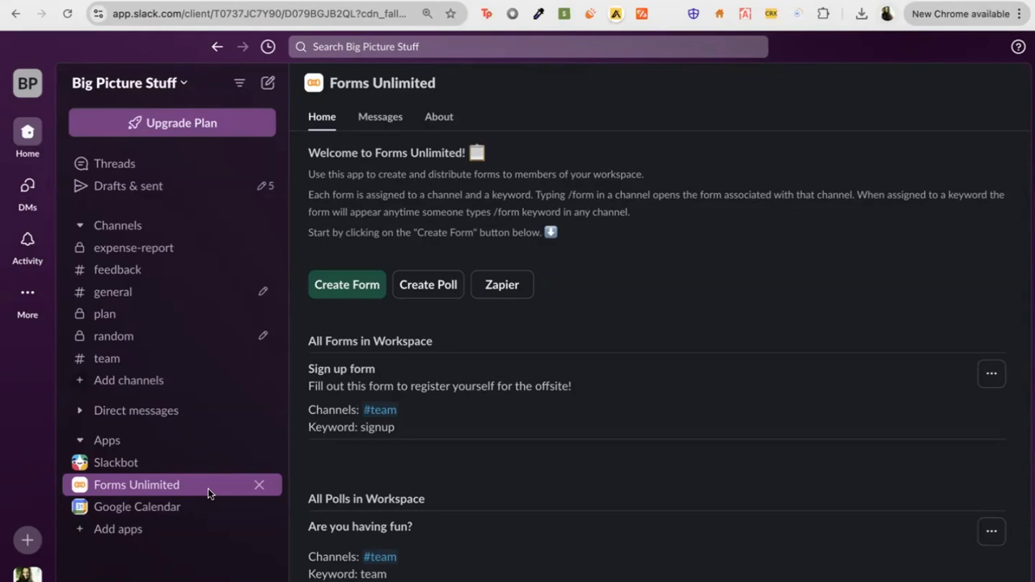
# Step: Open the home page of the Forms Unlimited app from the workspace's list of apps
pyautogui.click(144, 538)
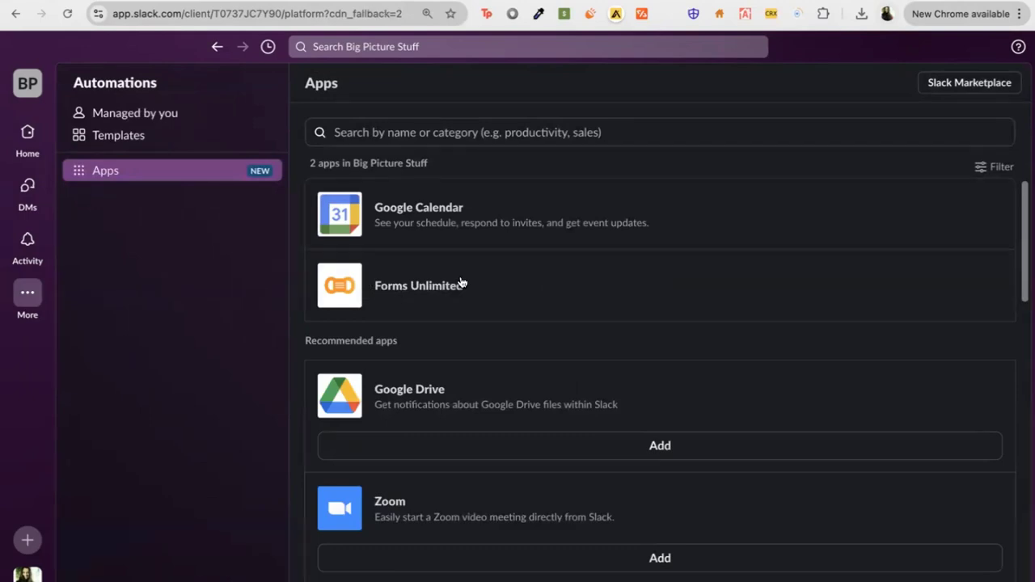
pyautogui.click(463, 281)
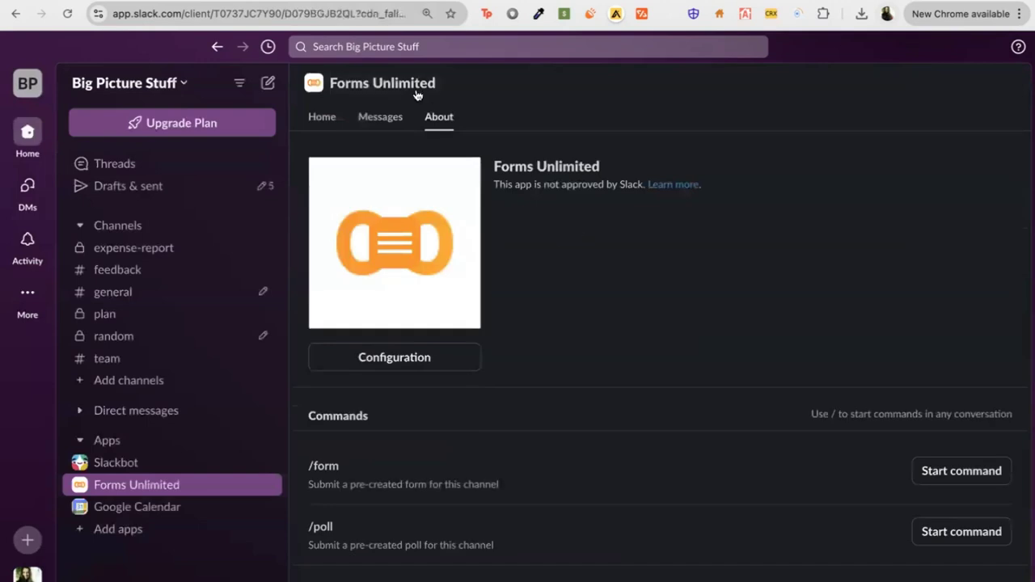
pyautogui.click(313, 118)
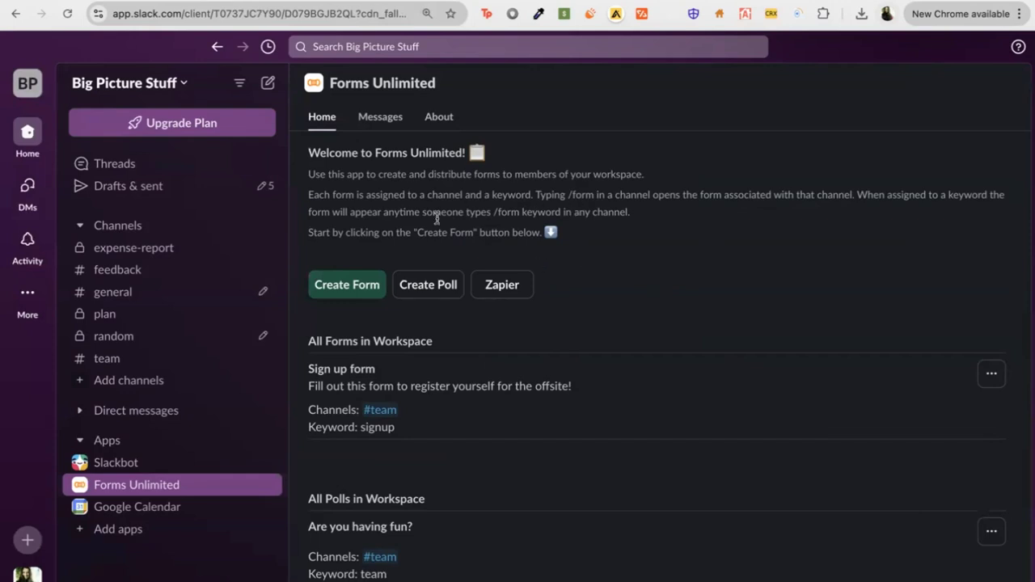
# Step: Start a new form titled "Feedback Form" with the description "enter your feedback"
pyautogui.click(353, 293)
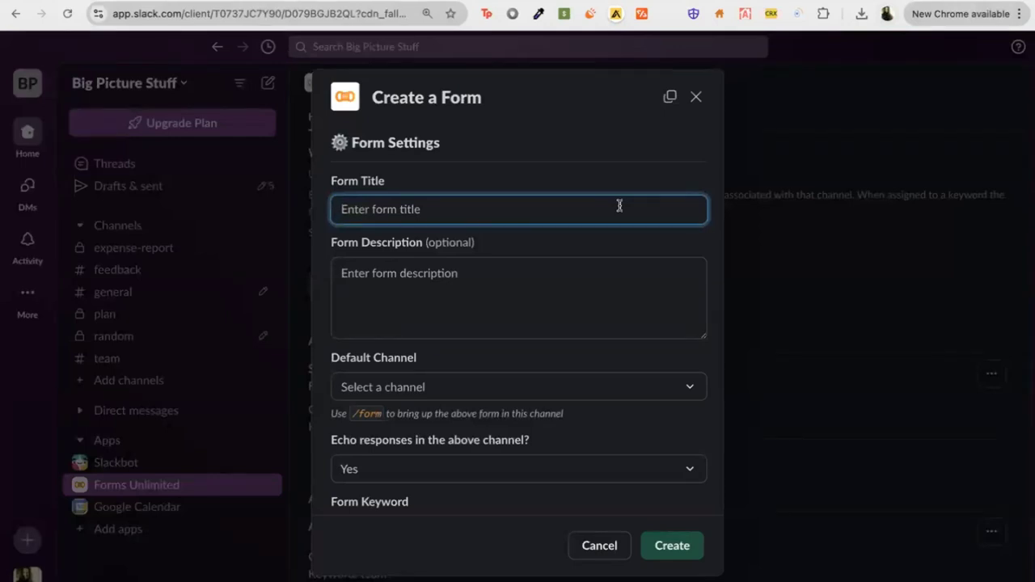
pyautogui.write('Feedback Form')
pyautogui.press('Tab')
pyautogui.write('enter you')
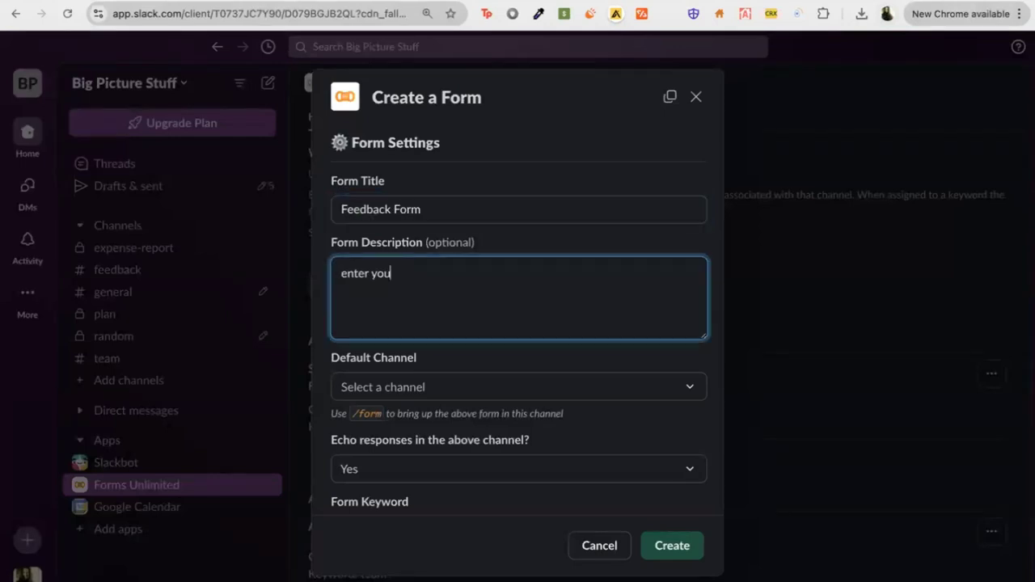
pyautogui.press('Tab')
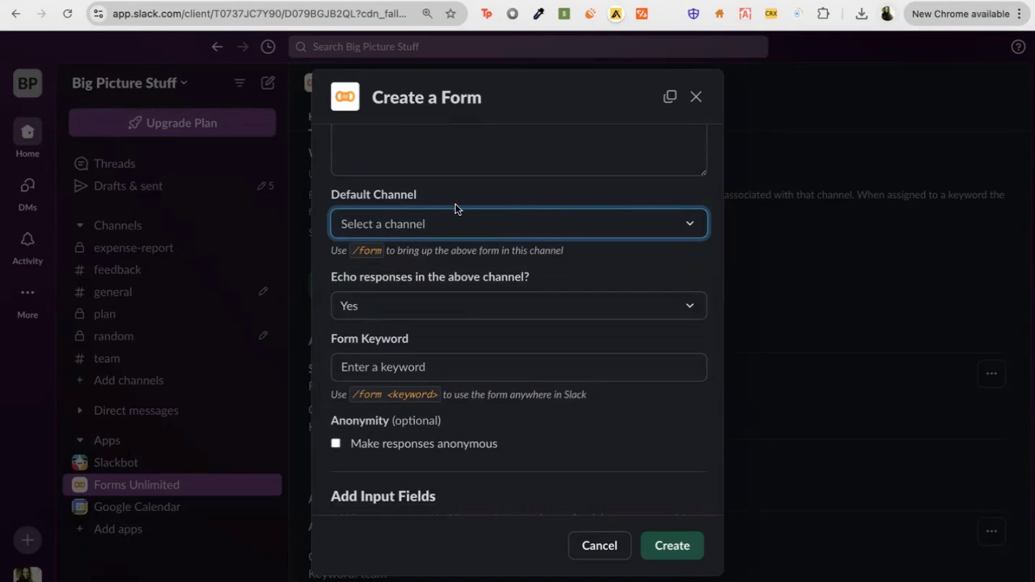
# Step: Set the form's default channel to #feedback and choose Yes for echoing responses in that channel
pyautogui.click(398, 365)
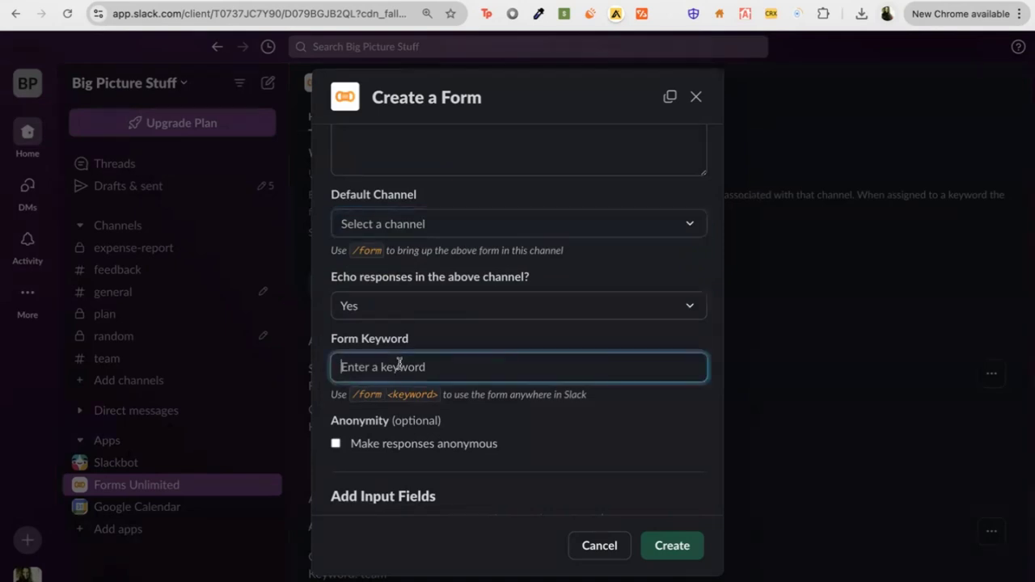
pyautogui.click(422, 214)
pyautogui.click(435, 193)
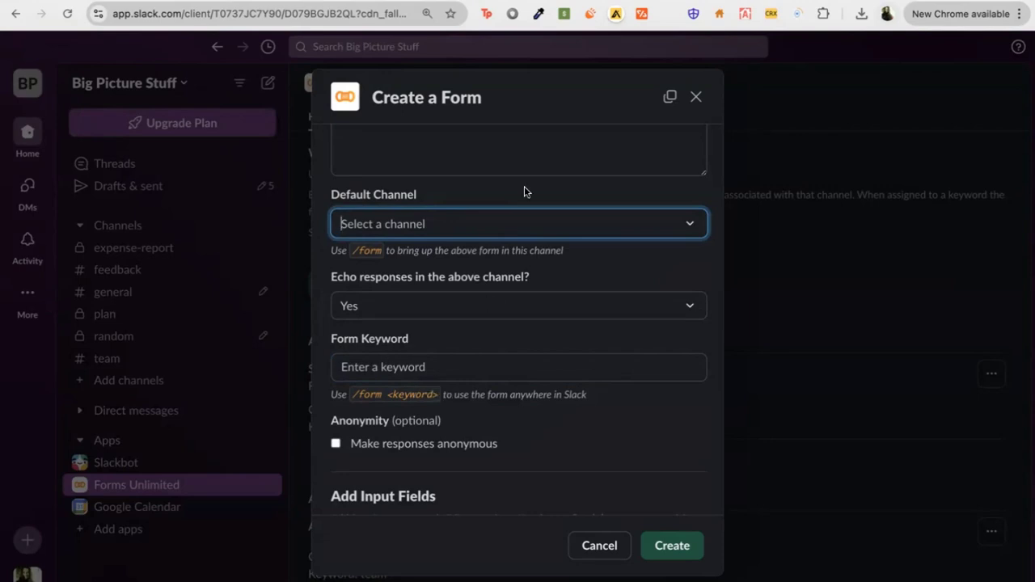
pyautogui.click(509, 223)
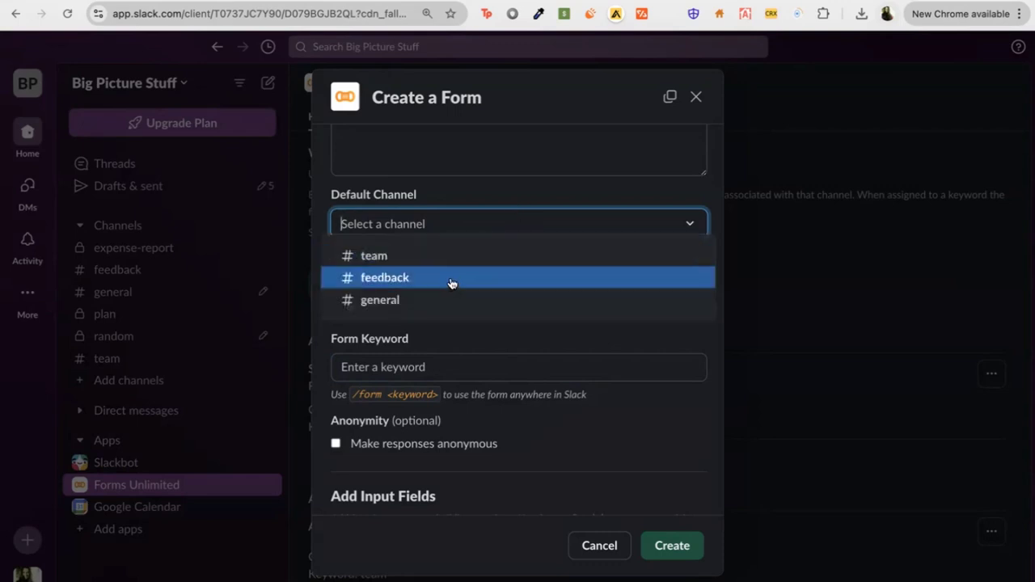
pyautogui.click(453, 281)
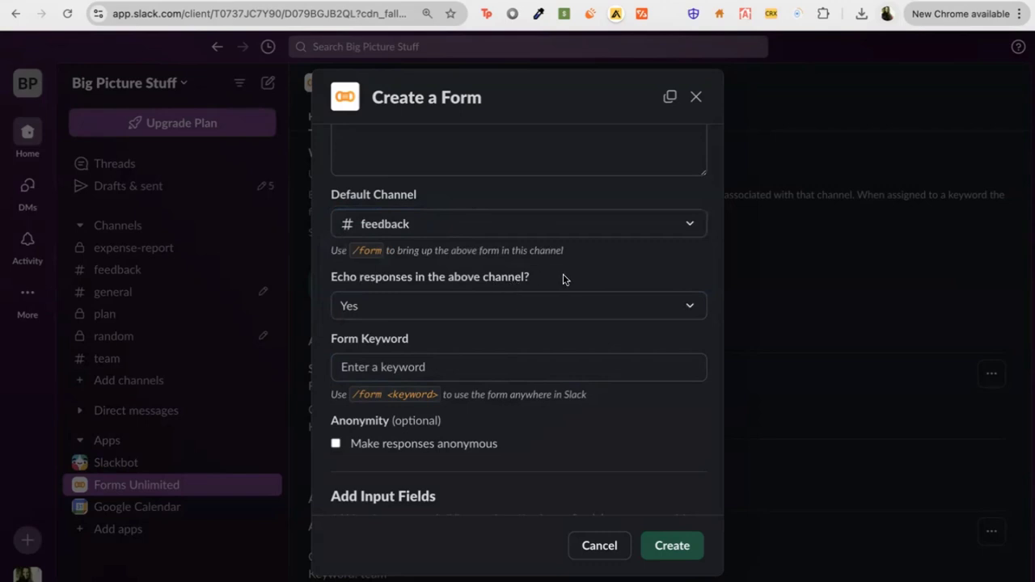
pyautogui.click(468, 301)
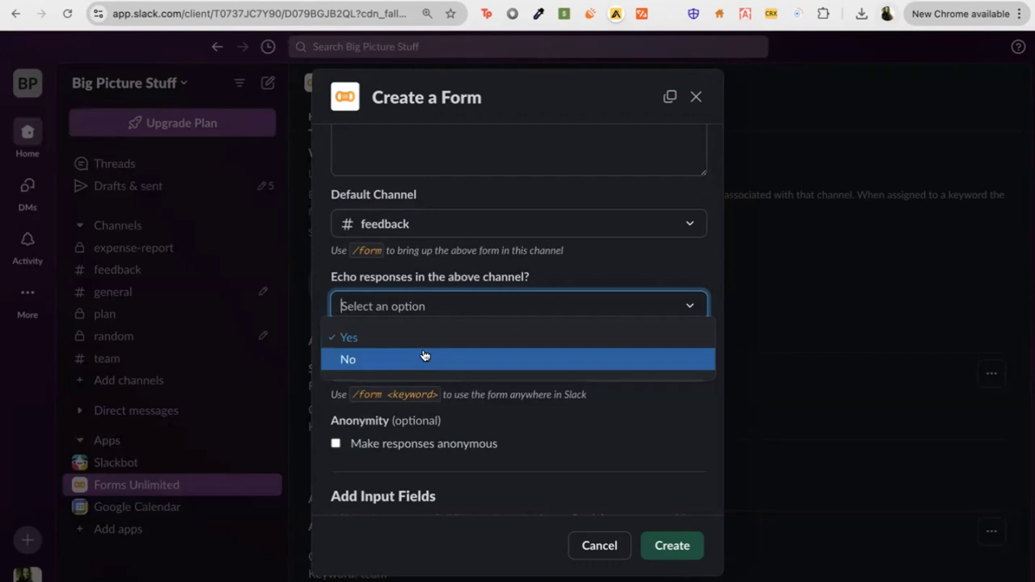
pyautogui.click(468, 337)
# Step: Set the form keyword to "feedback" and make the responses anonymous
pyautogui.scroll(-2, 530, 269)
pyautogui.click(494, 291)
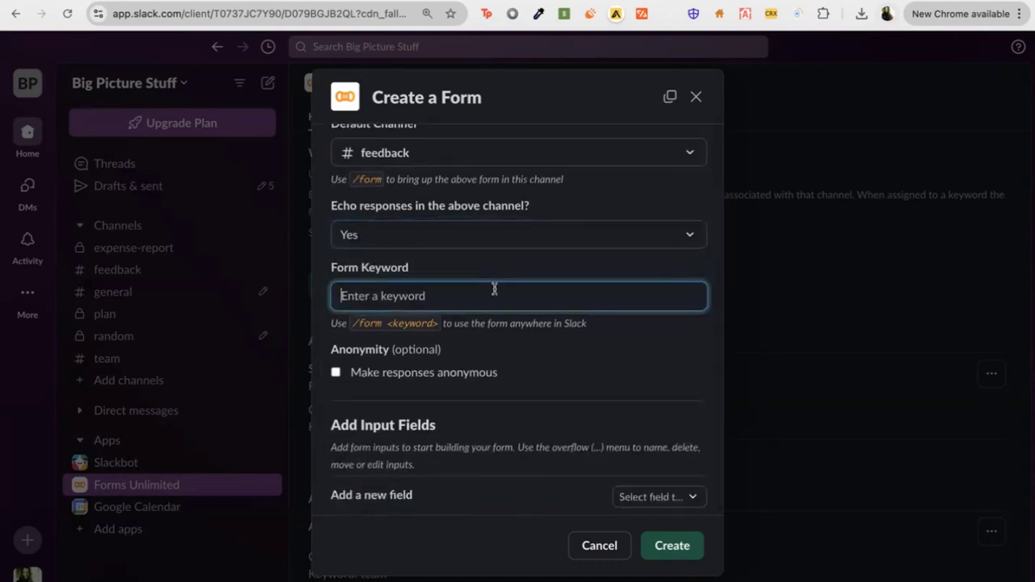
pyautogui.write('feedback')
pyautogui.scroll(-1, 505, 357)
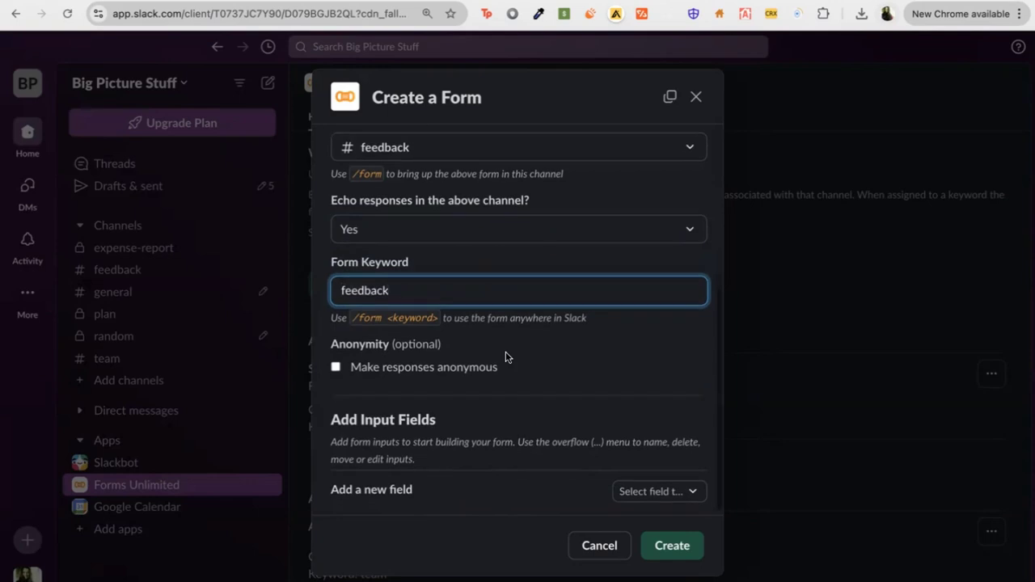
pyautogui.click(466, 373)
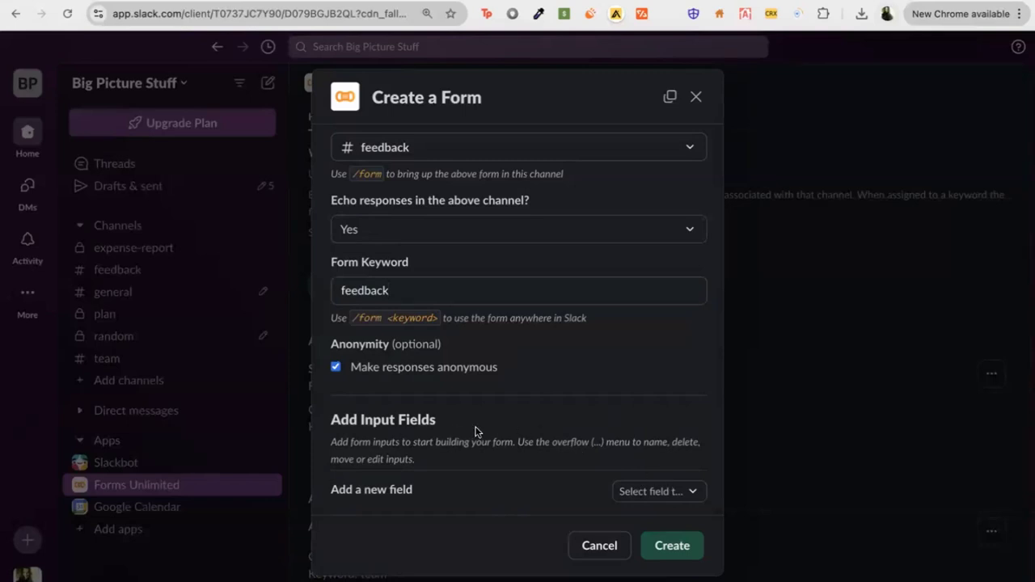
# Step: Add a Rich Text input field to the form
pyautogui.click(668, 483)
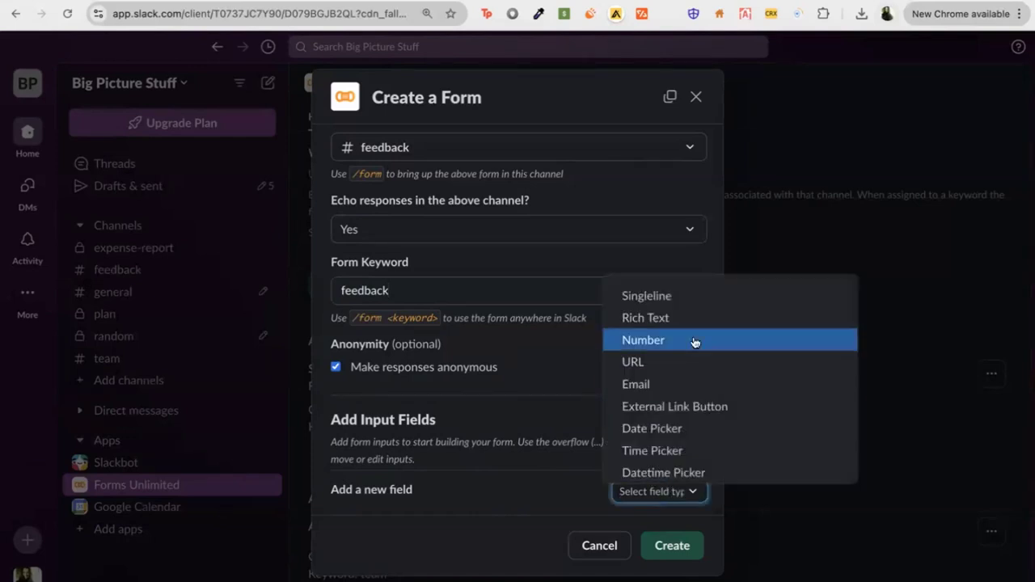
pyautogui.scroll(-3, 730, 316)
pyautogui.scroll(3, 728, 318)
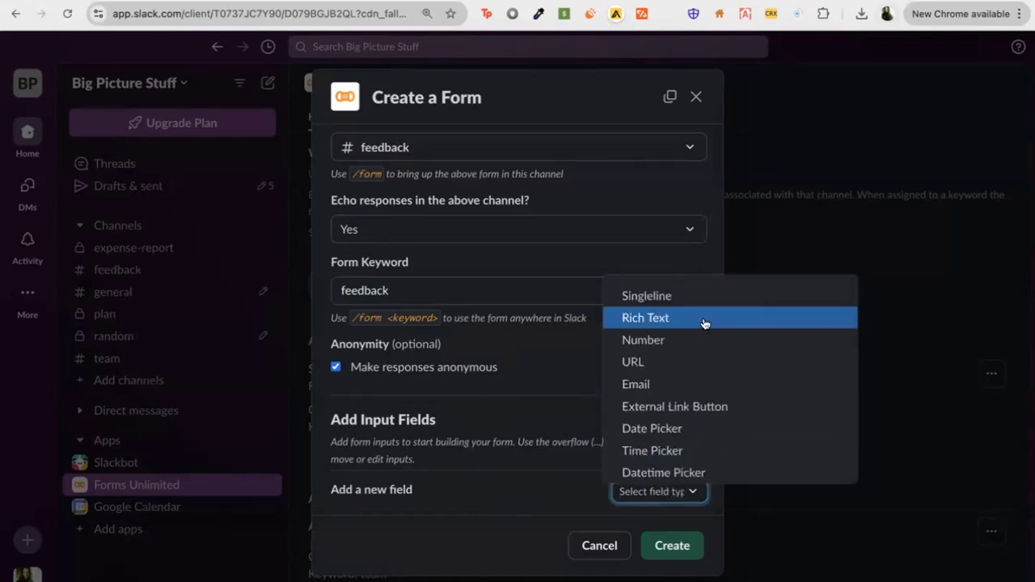
pyautogui.click(704, 323)
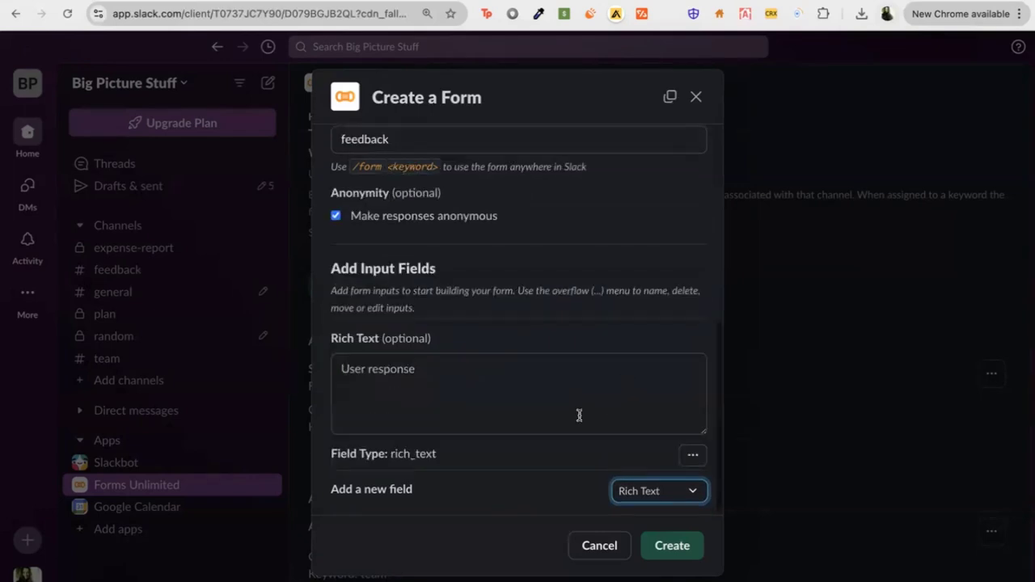
# Step: Rename the rich text field to "Feedback" and fill its response box with "enter your feedback"
pyautogui.click(694, 456)
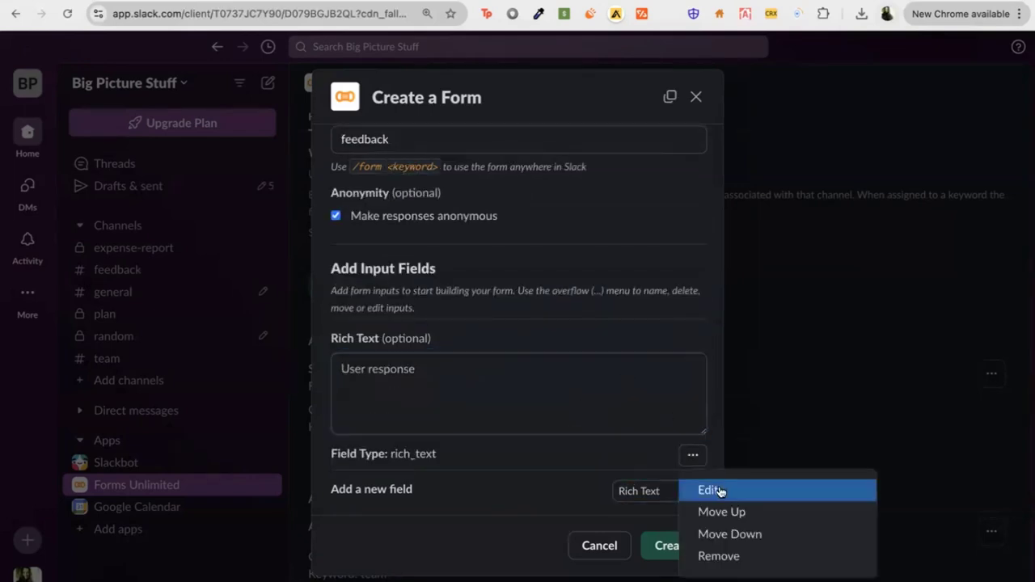
pyautogui.click(693, 455)
pyautogui.click(693, 455)
pyautogui.click(745, 491)
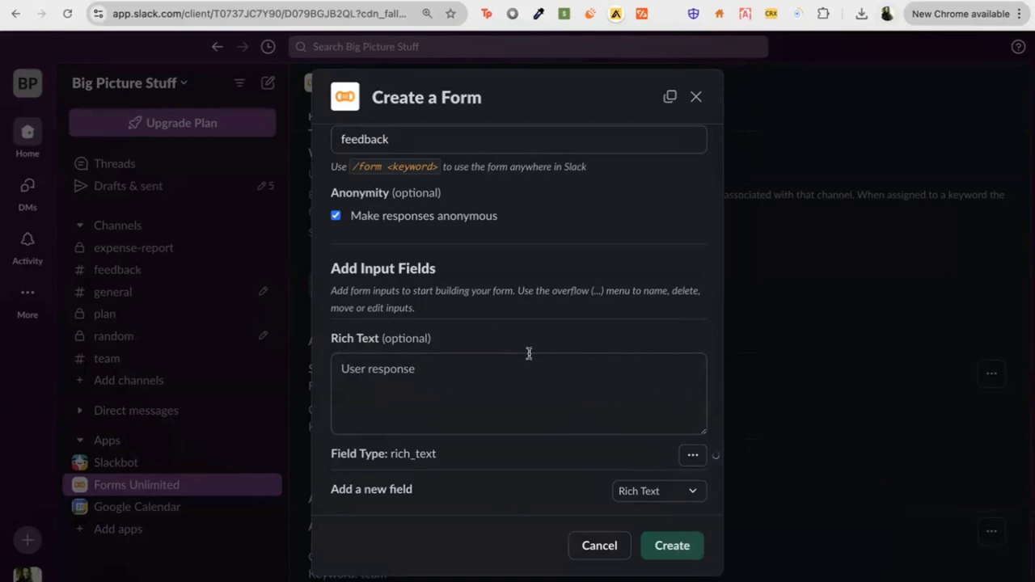
pyautogui.hotkey('alt', 'shift', 'Left')
pyautogui.hotkey('alt', 'shift', 'Left')
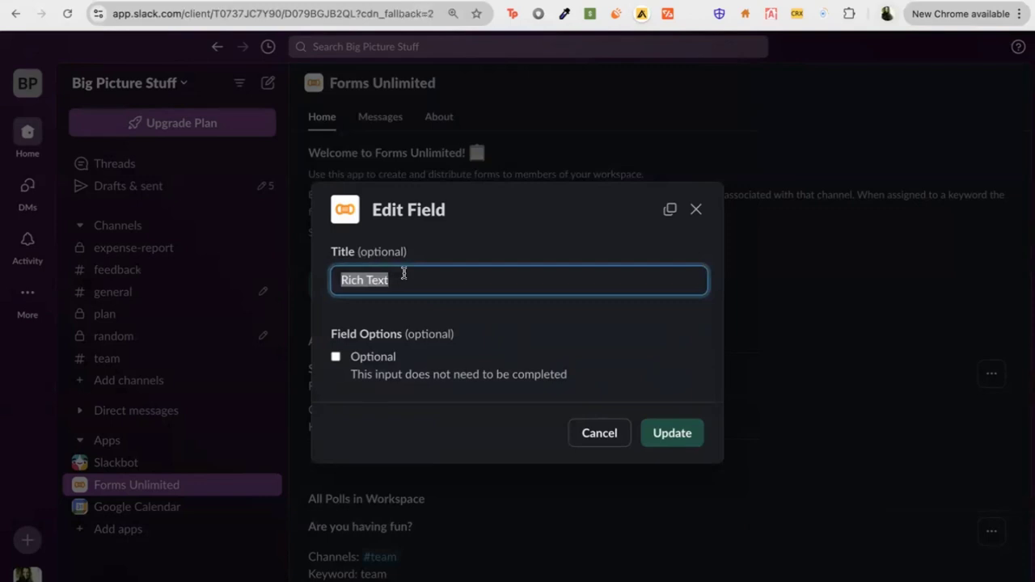
pyautogui.write('Feedba')
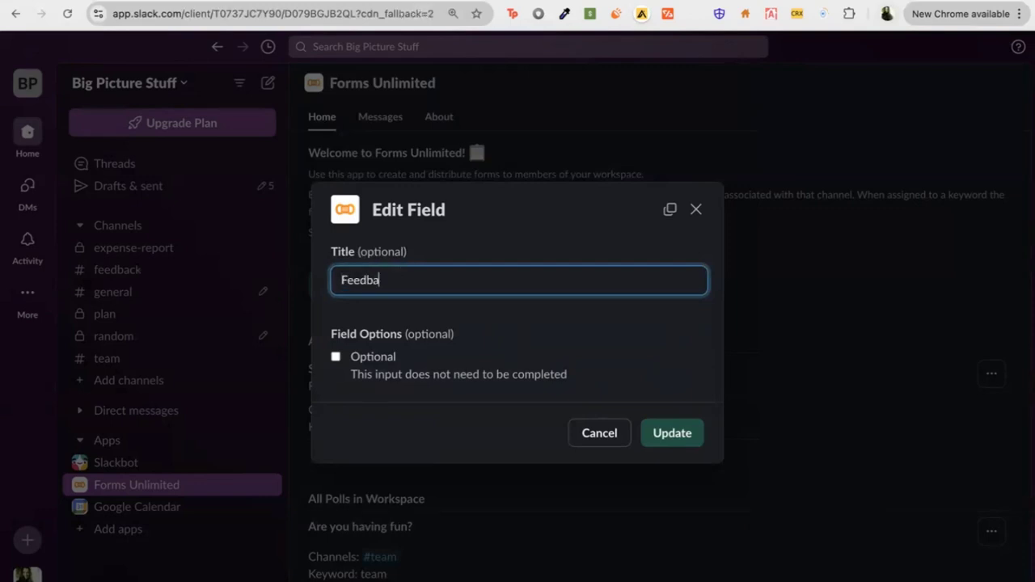
pyautogui.write('ck')
pyautogui.click(677, 435)
pyautogui.click(404, 381)
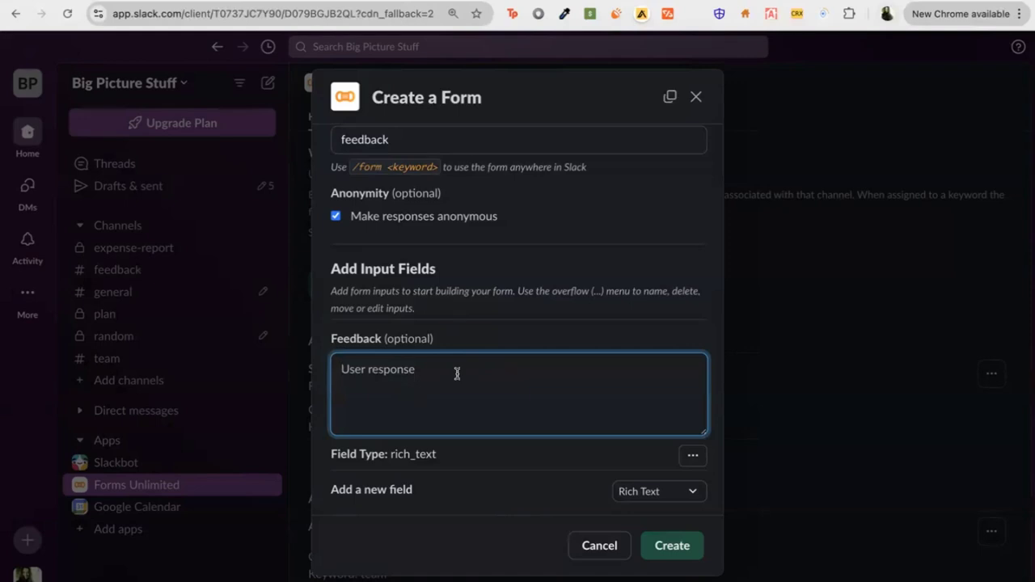
pyautogui.write('enter your feedback')
# Step: Add a Date Picker field below the Feedback field and create the form
pyautogui.click(678, 492)
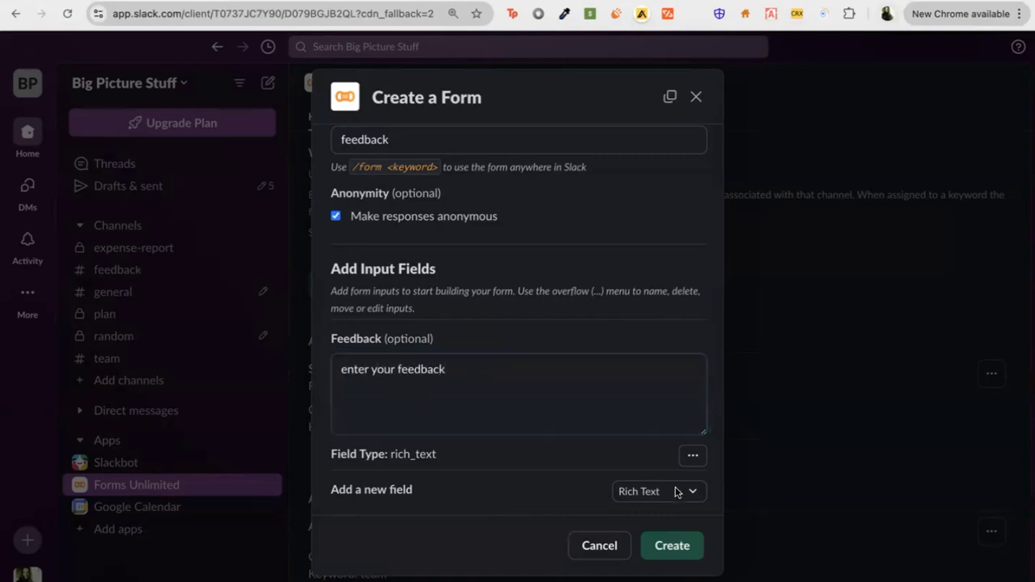
pyautogui.scroll(-1, 683, 461)
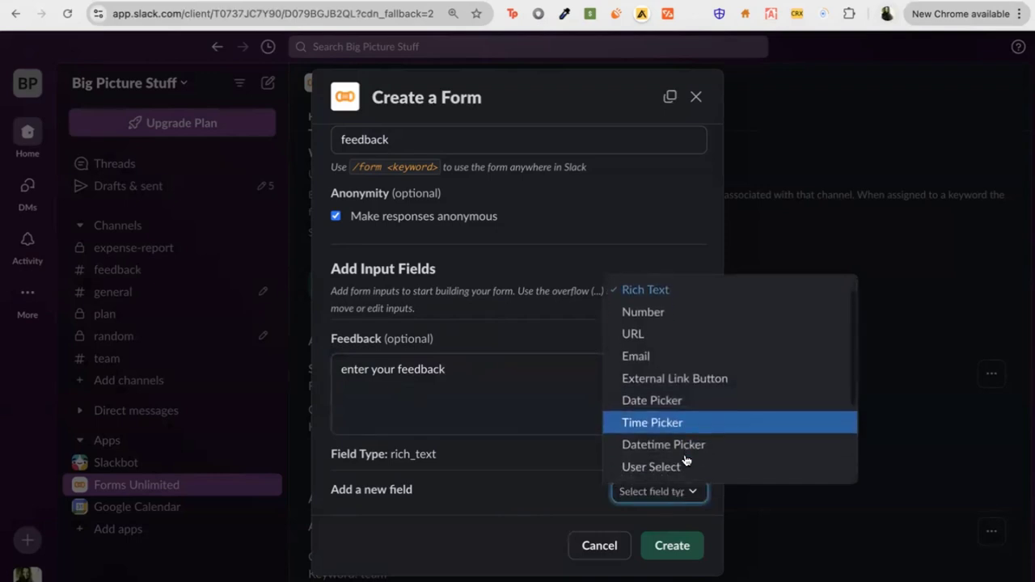
pyautogui.click(684, 404)
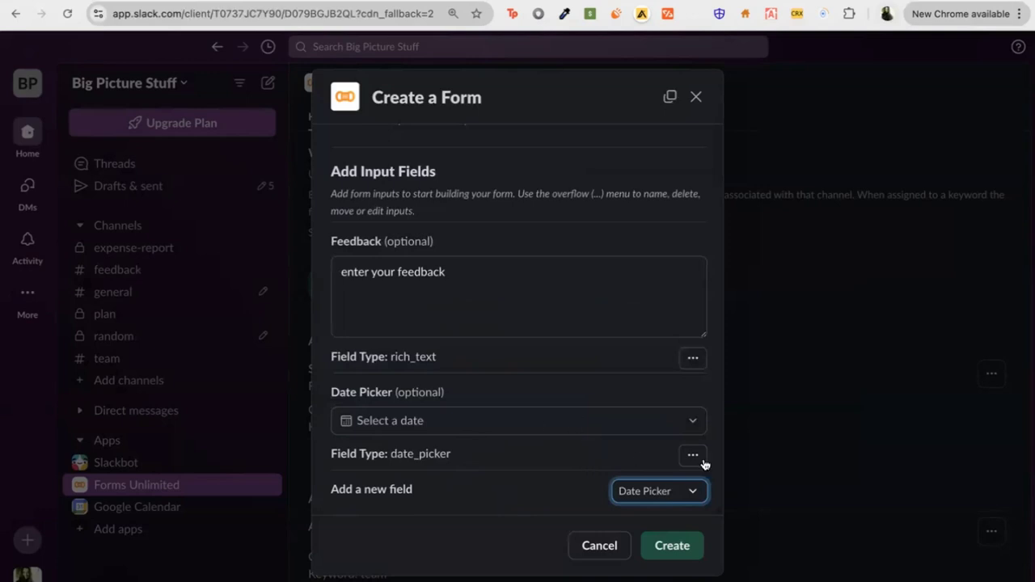
pyautogui.click(653, 544)
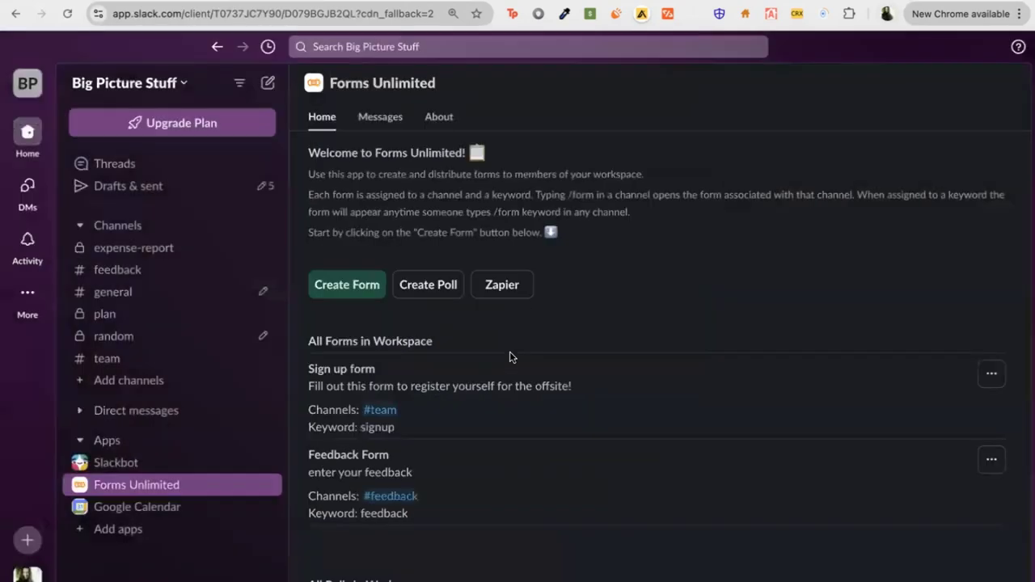
# Step: Preview the Feedback Form from the list of workspace forms, check its sharing note and fields, and close the preview
pyautogui.scroll(-1, 509, 357)
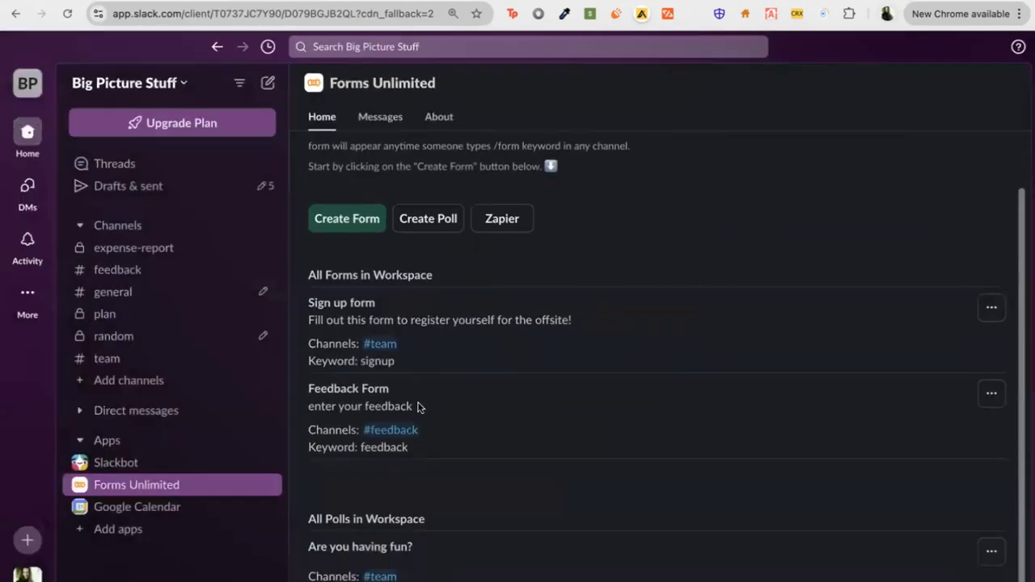
pyautogui.scroll(-1, 419, 406)
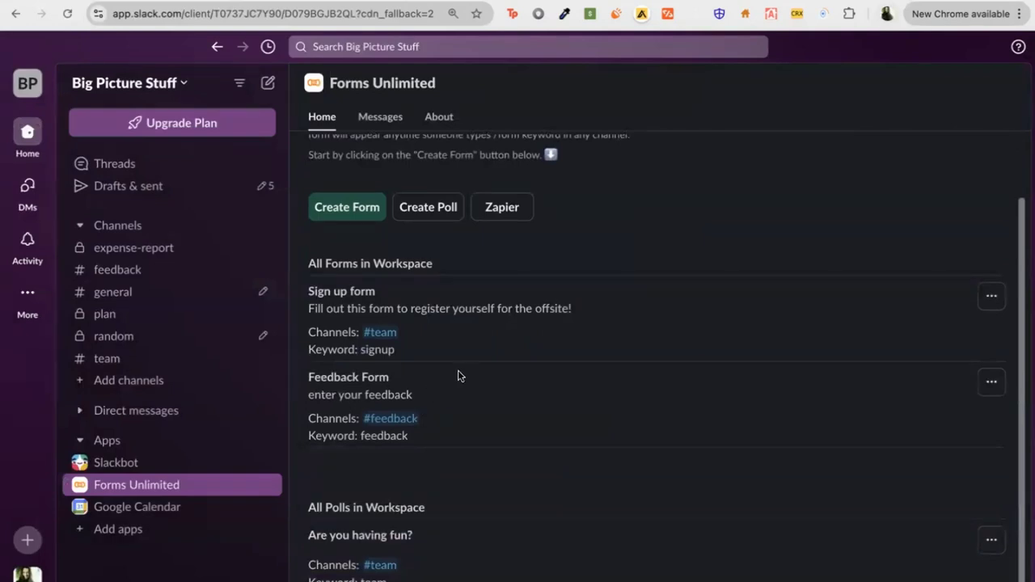
pyautogui.click(992, 383)
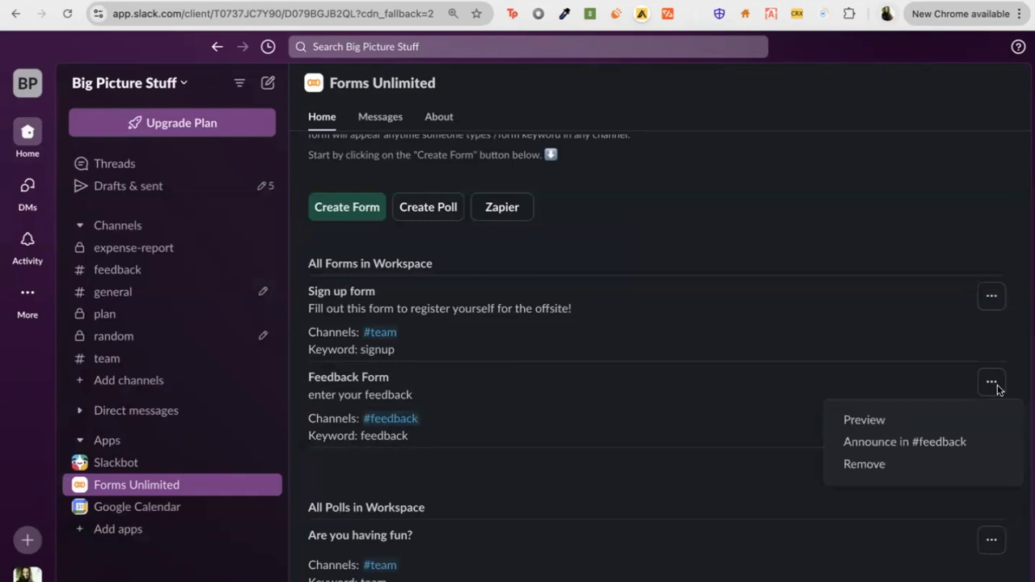
pyautogui.click(899, 417)
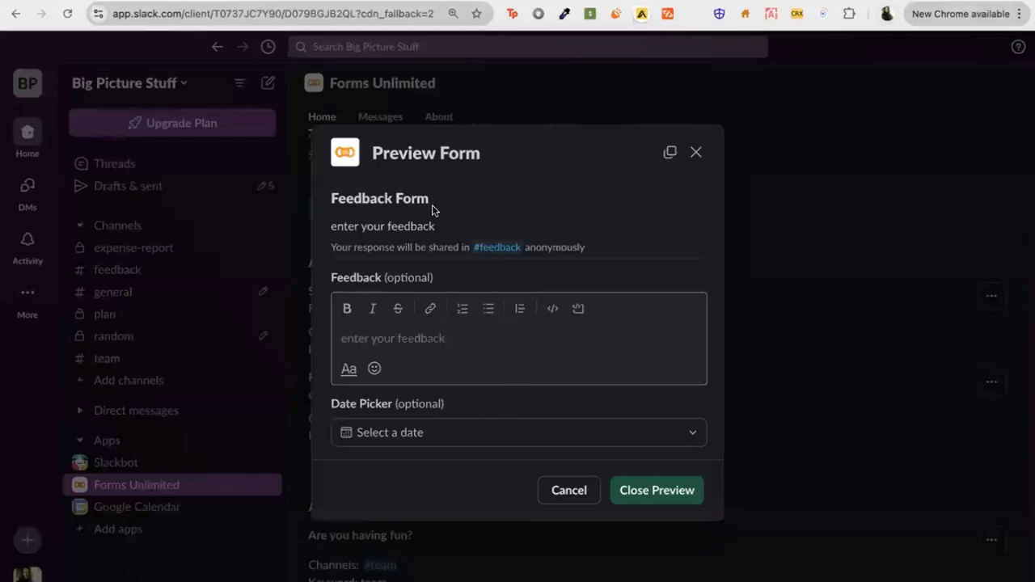
pyautogui.click(578, 248)
pyautogui.tripleClick(578, 247)
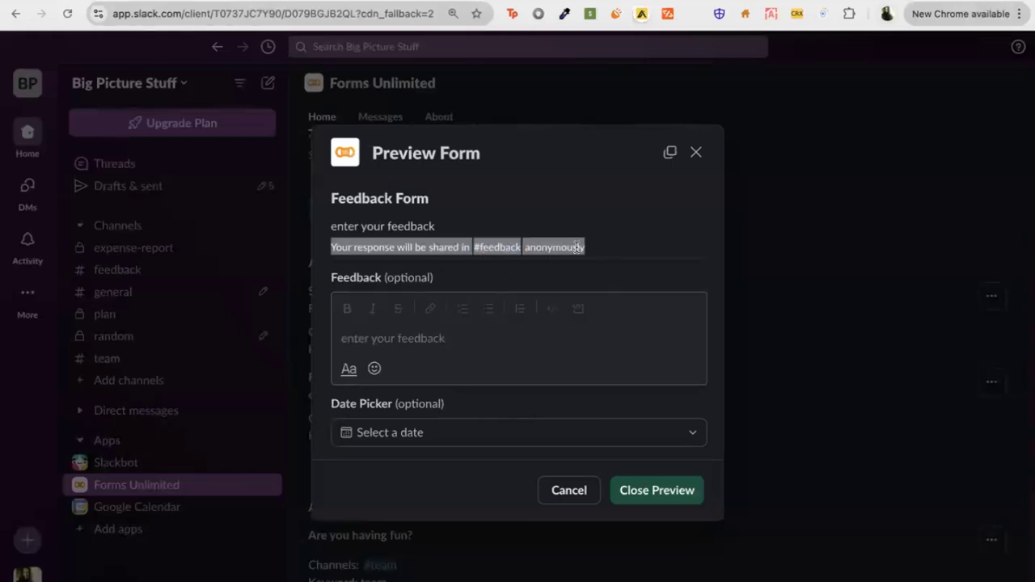
pyautogui.click(476, 340)
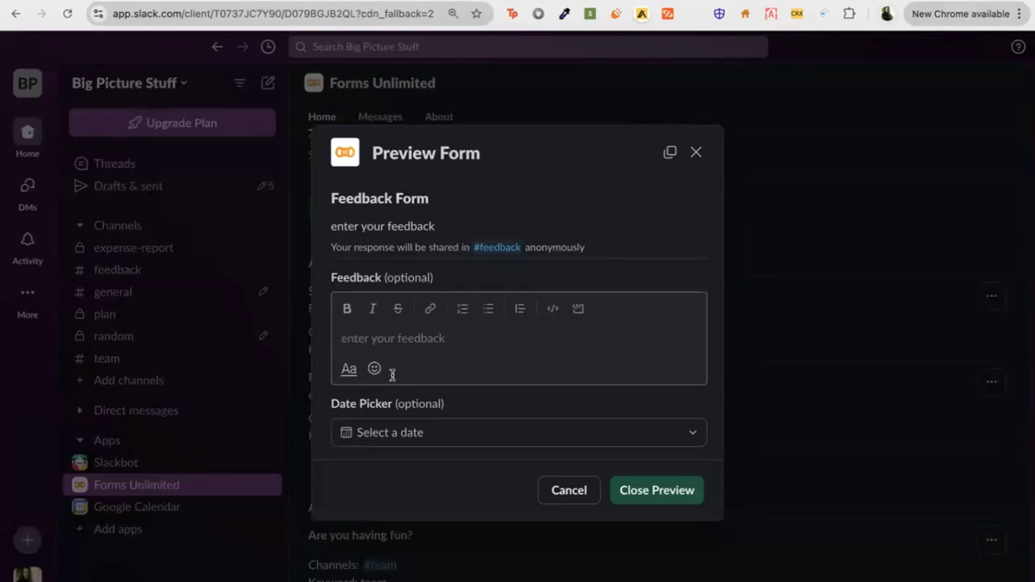
pyautogui.click(878, 125)
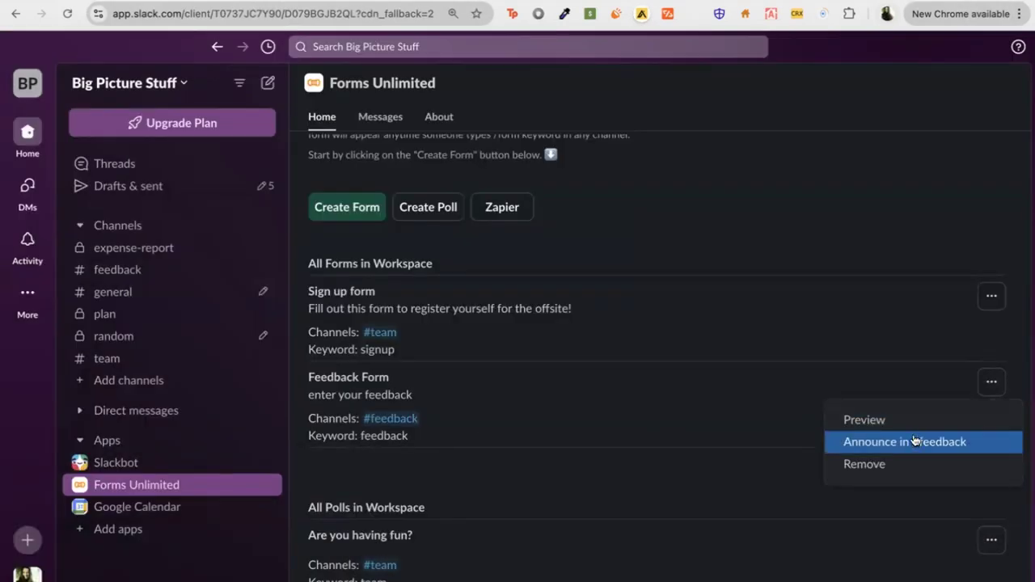
# Step: Announce the Feedback Form in the #feedback channel
pyautogui.click(915, 441)
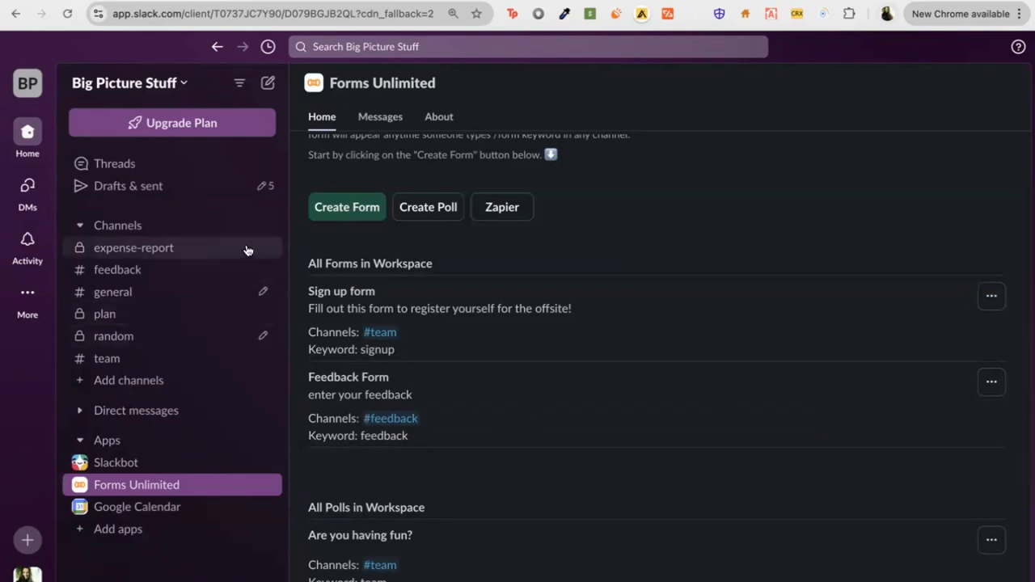
# Step: Bring up the Feedback Form in the #feedback channel with the /form command, then close it without submitting
pyautogui.click(163, 277)
pyautogui.write('/')
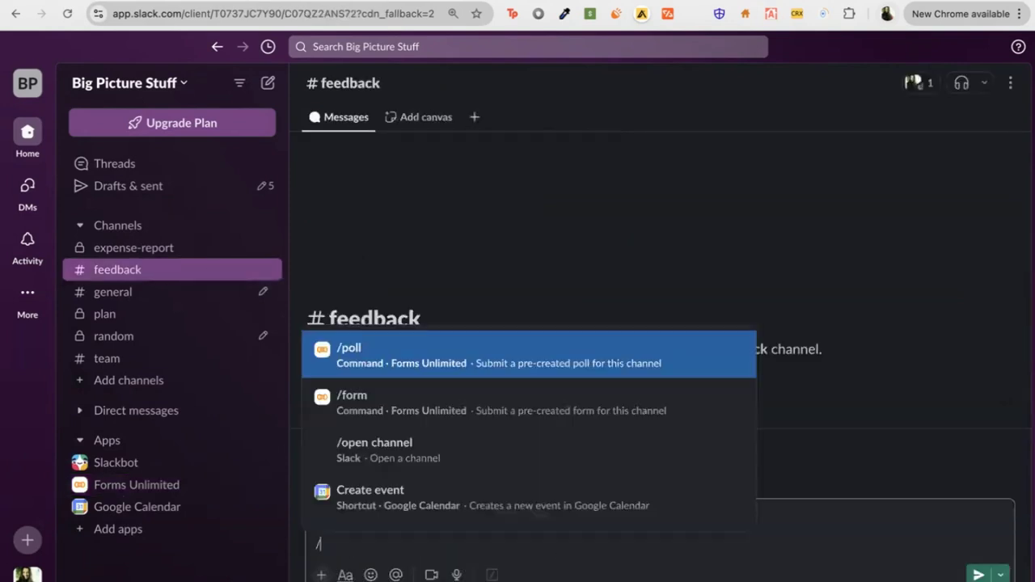
pyautogui.press('Down')
pyautogui.press('Return')
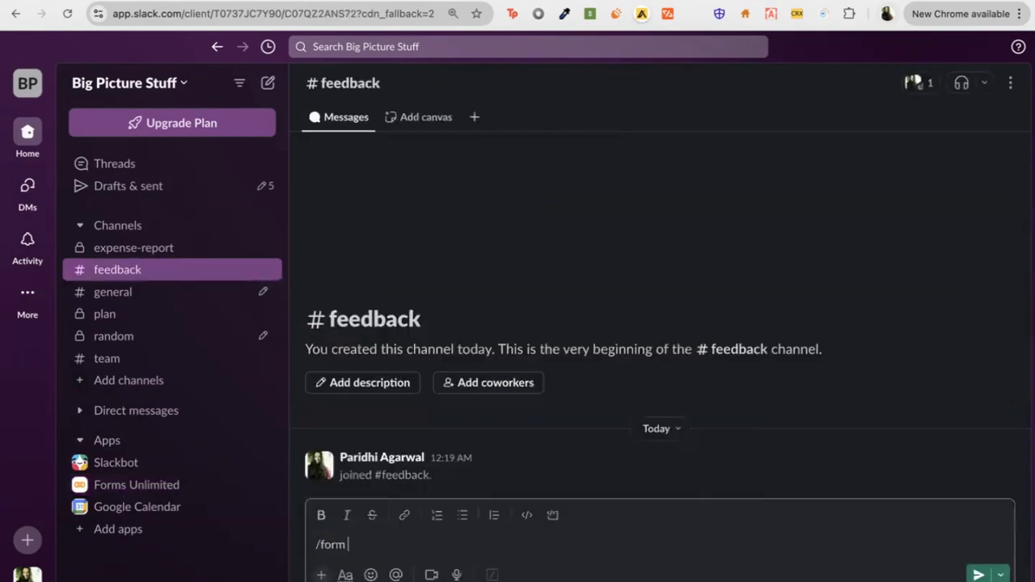
pyautogui.press('Return')
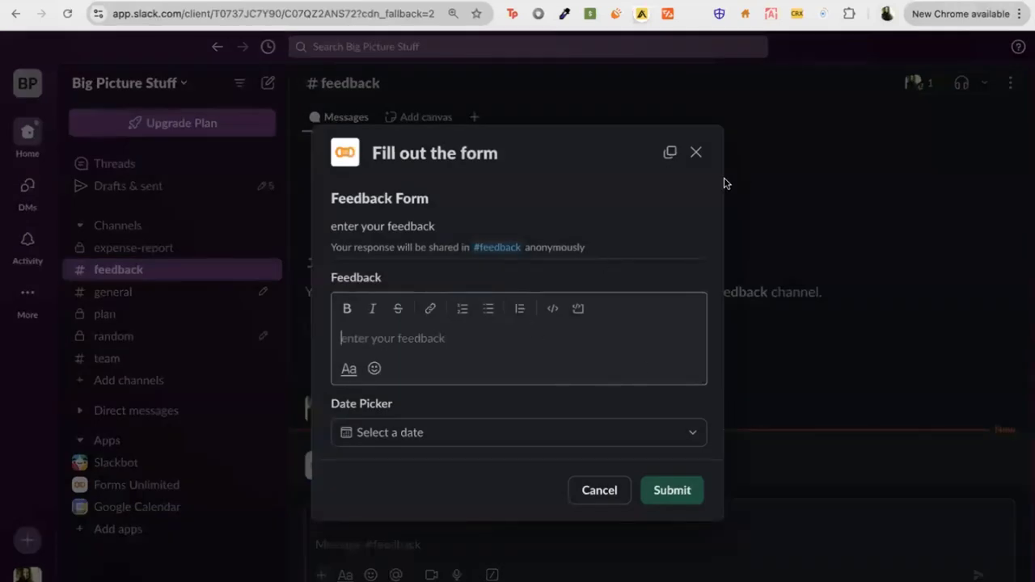
pyautogui.click(696, 153)
# Step: Clear the draft message in the #general channel and open the Feedback Form there with "/form feedback"
pyautogui.click(136, 297)
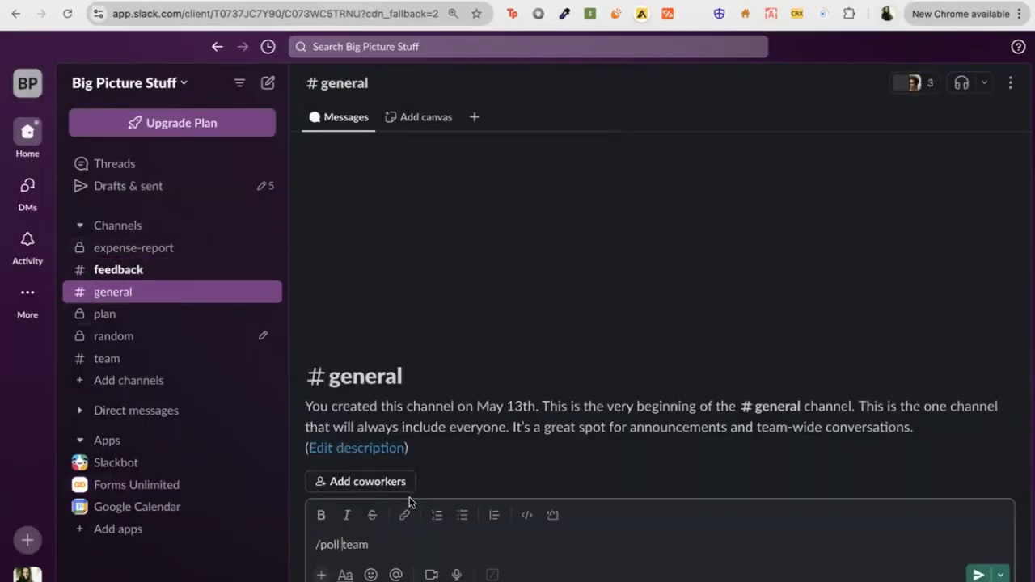
pyautogui.tripleClick(354, 545)
pyautogui.press('BackSpace')
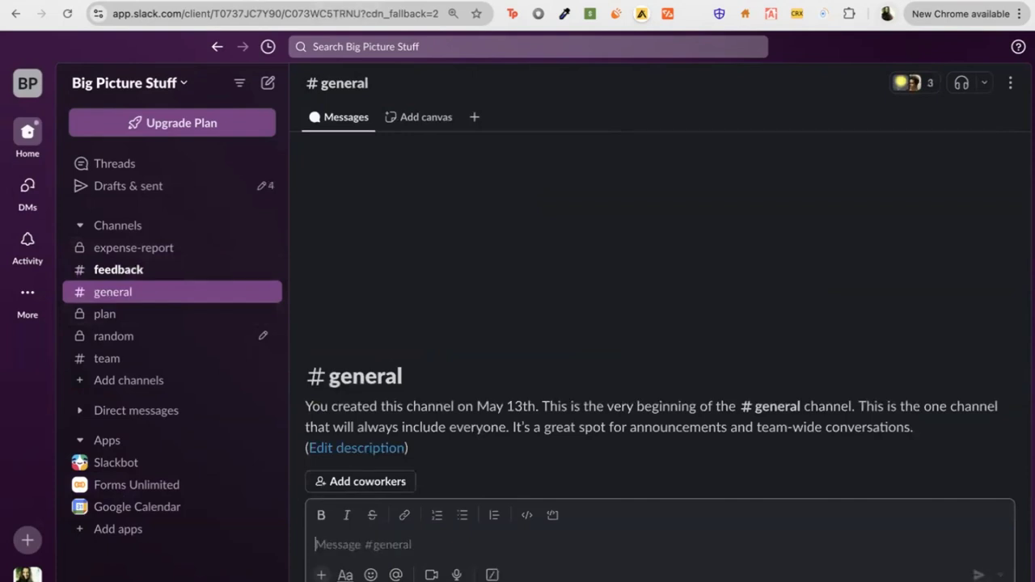
pyautogui.write('/form feedback')
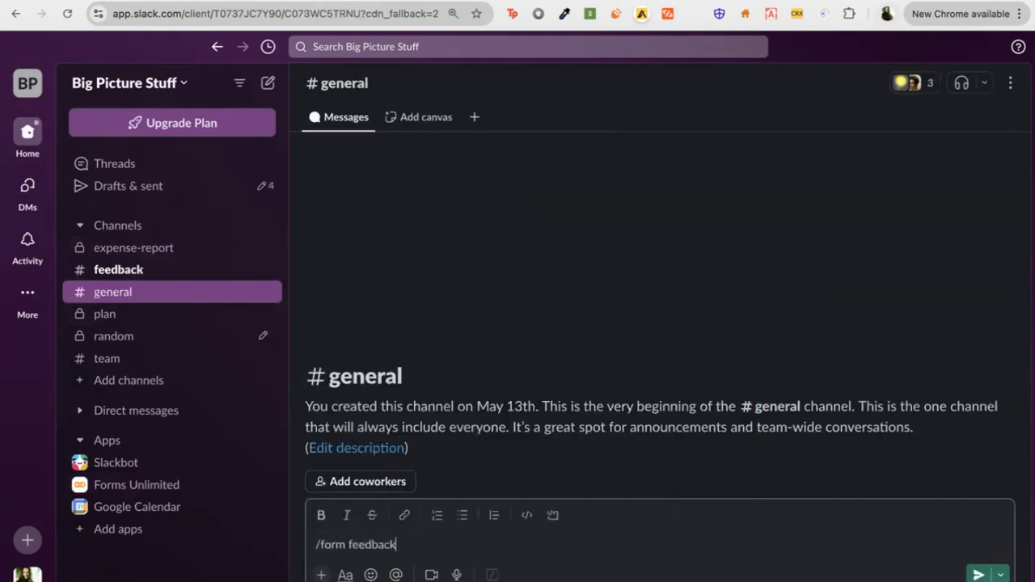
pyautogui.press('Return')
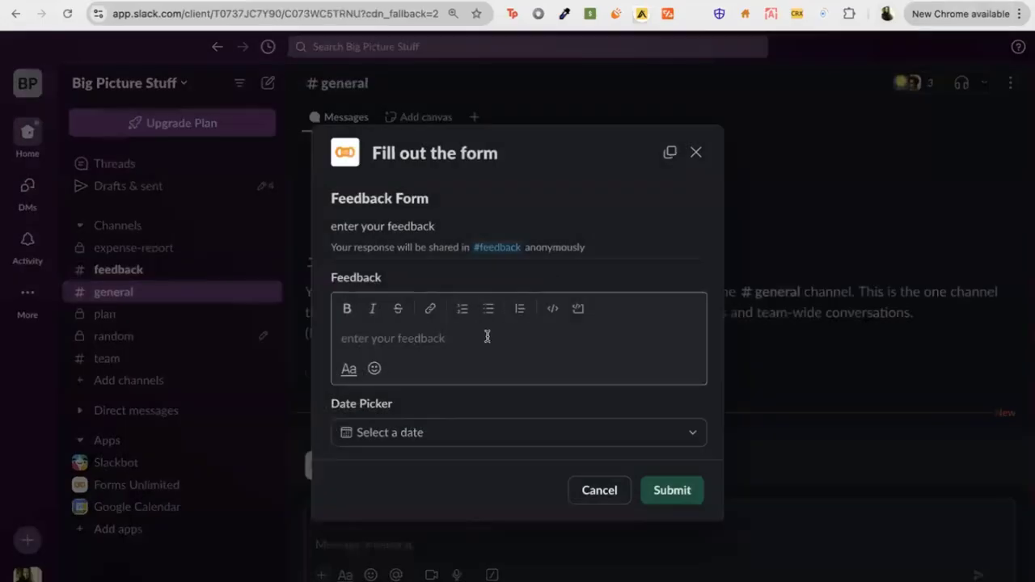
# Step: Fill the Feedback field with "awesome team", set the Date Picker to today and submit the form
pyautogui.click(451, 346)
pyautogui.write('awesome team')
pyautogui.click(518, 431)
pyautogui.click(628, 222)
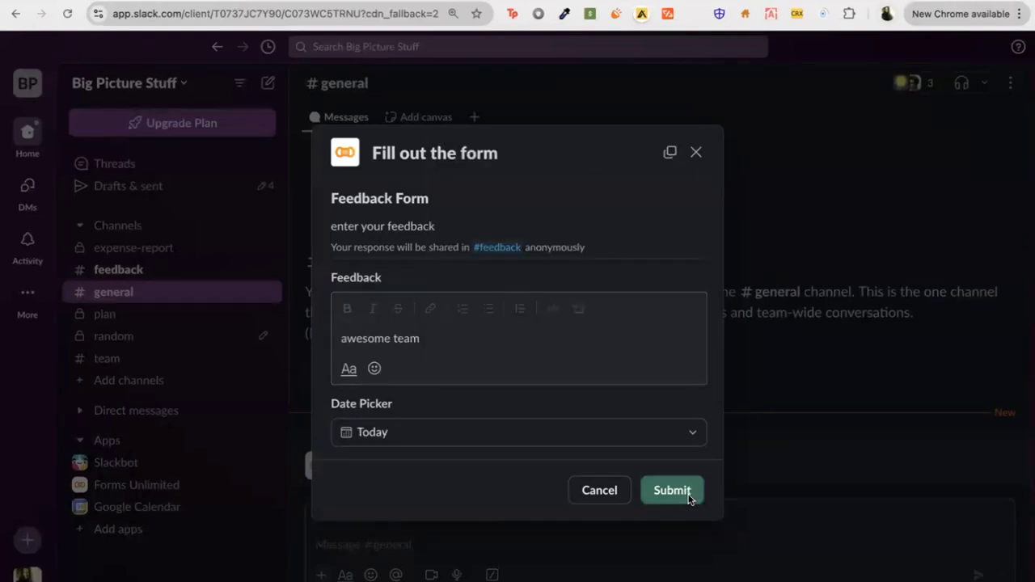
pyautogui.click(687, 492)
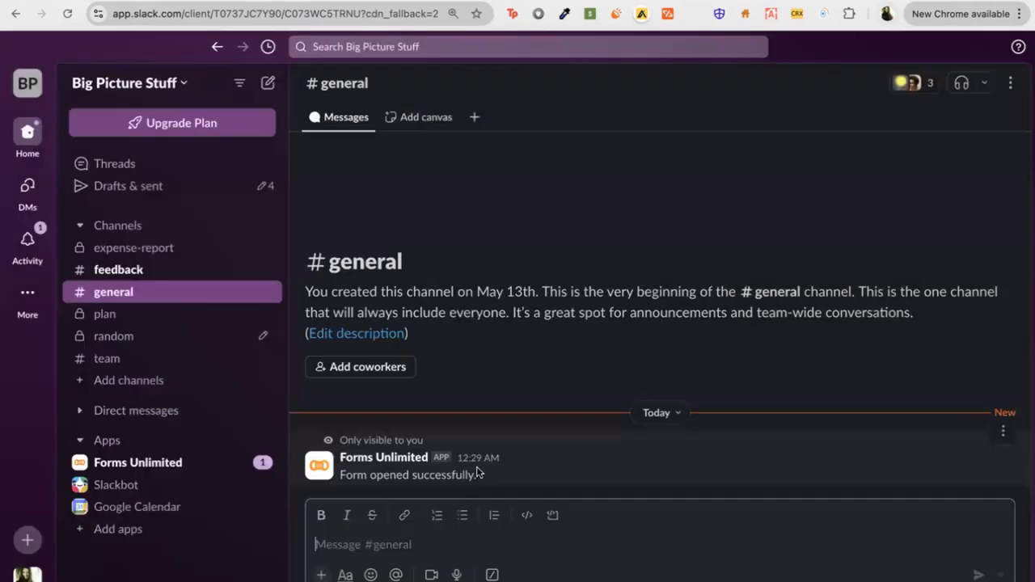
# Step: Check the posted response in #feedback and the submission message from Forms Unlimited, then return to #general
pyautogui.click(170, 278)
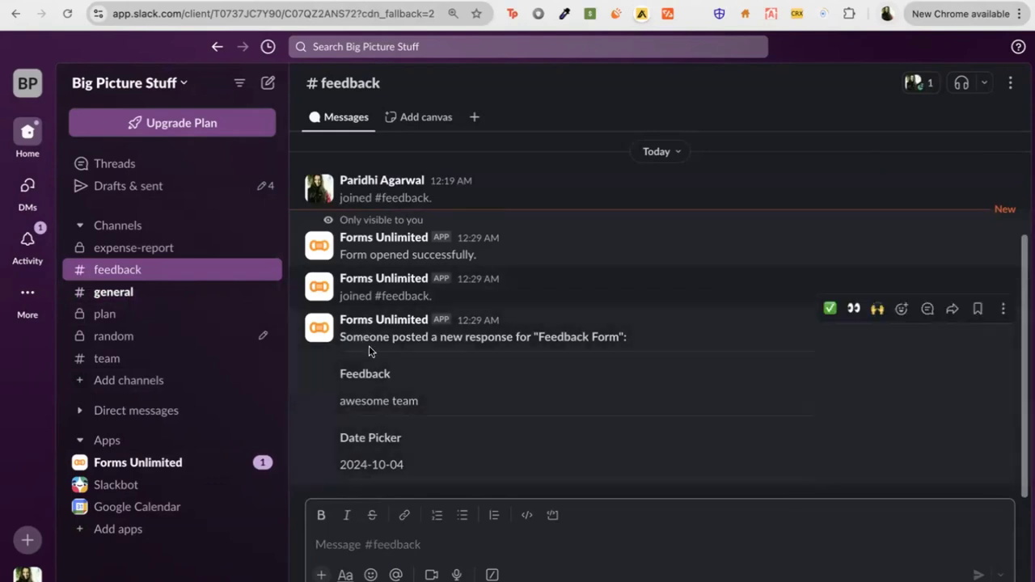
pyautogui.click(150, 466)
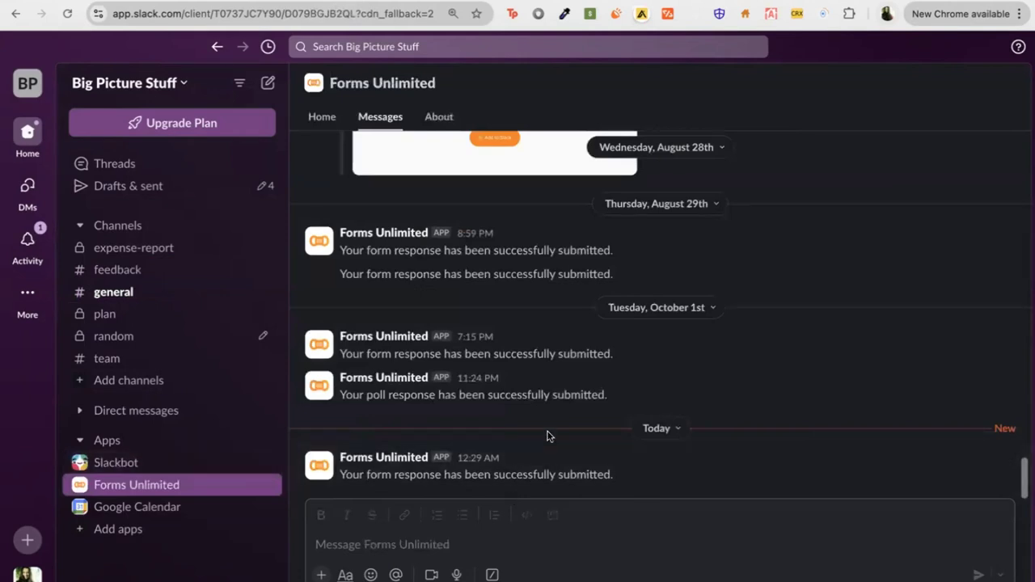
pyautogui.click(143, 293)
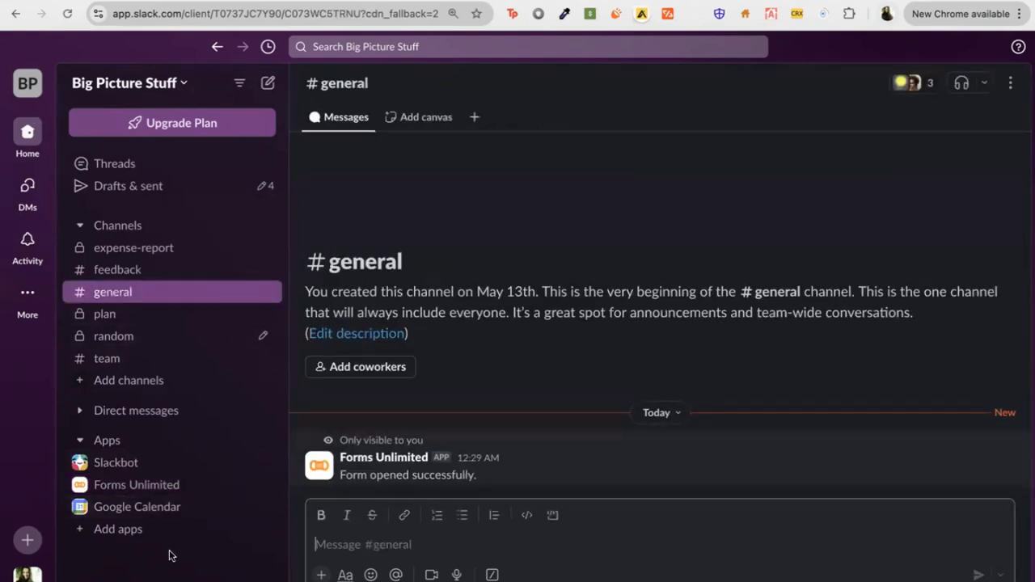
# Step: Announce the Feedback Form in #feedback from the Forms Unlimited workspace list, keeping the default announcement message
pyautogui.click(186, 485)
pyautogui.click(992, 457)
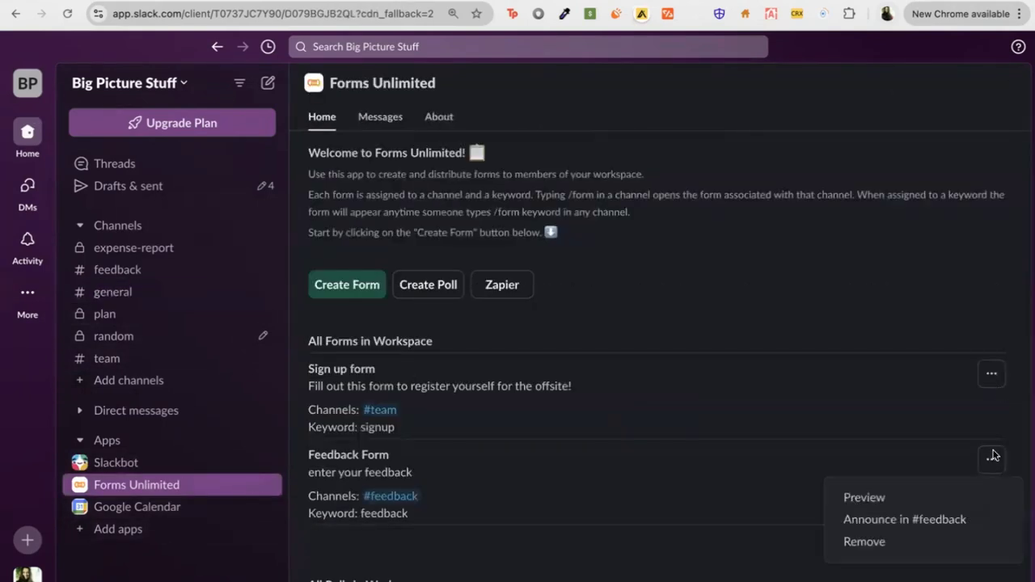
pyautogui.click(930, 518)
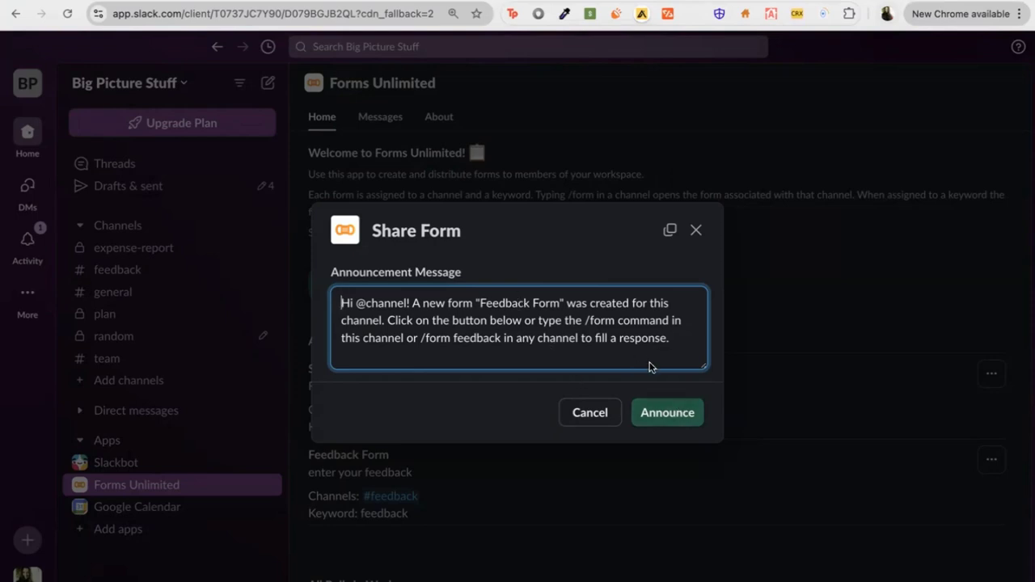
pyautogui.click(656, 412)
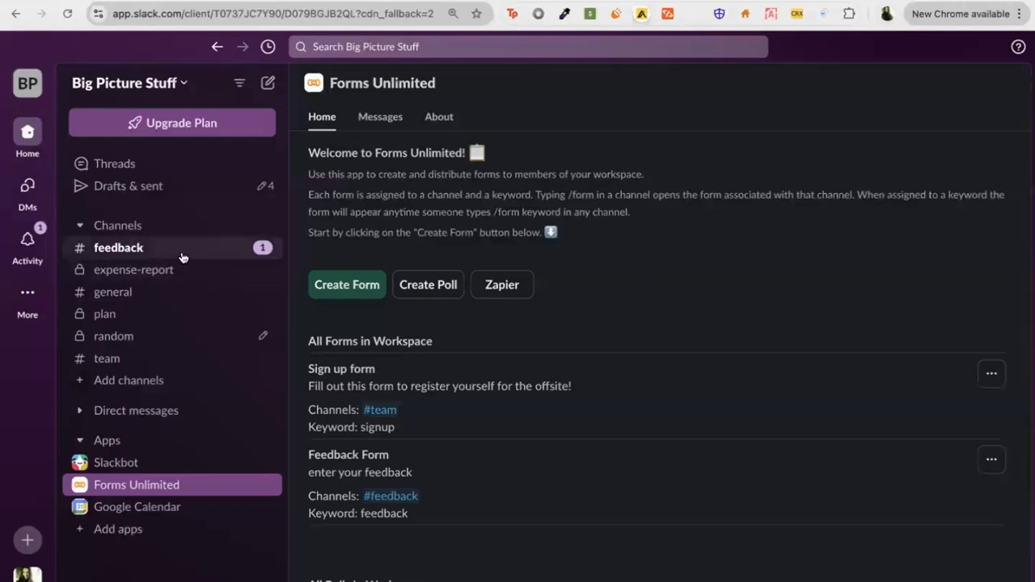
# Step: Open the form from its announcement in #feedback, look over its fields and close it without submitting
pyautogui.click(183, 257)
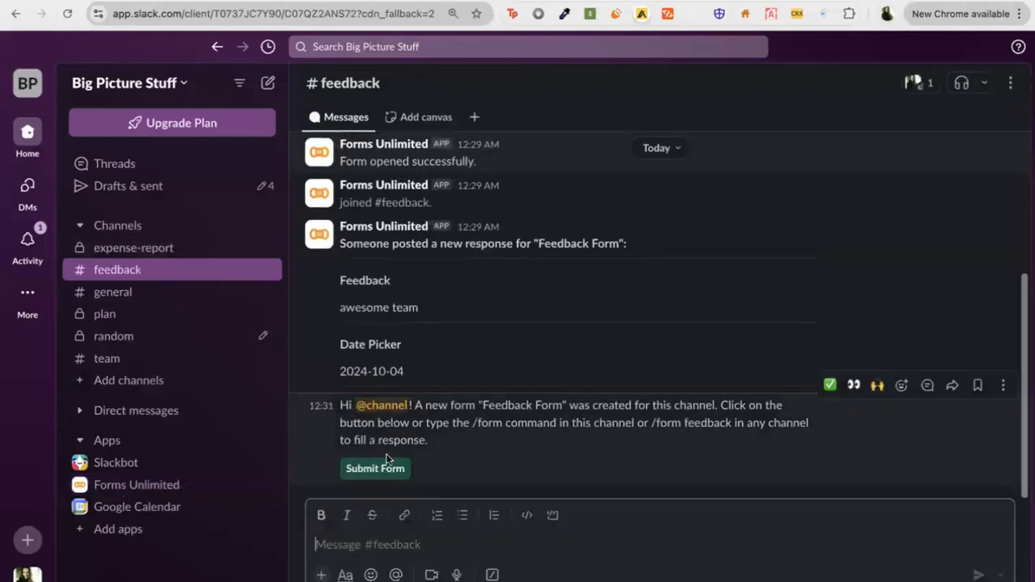
pyautogui.click(385, 465)
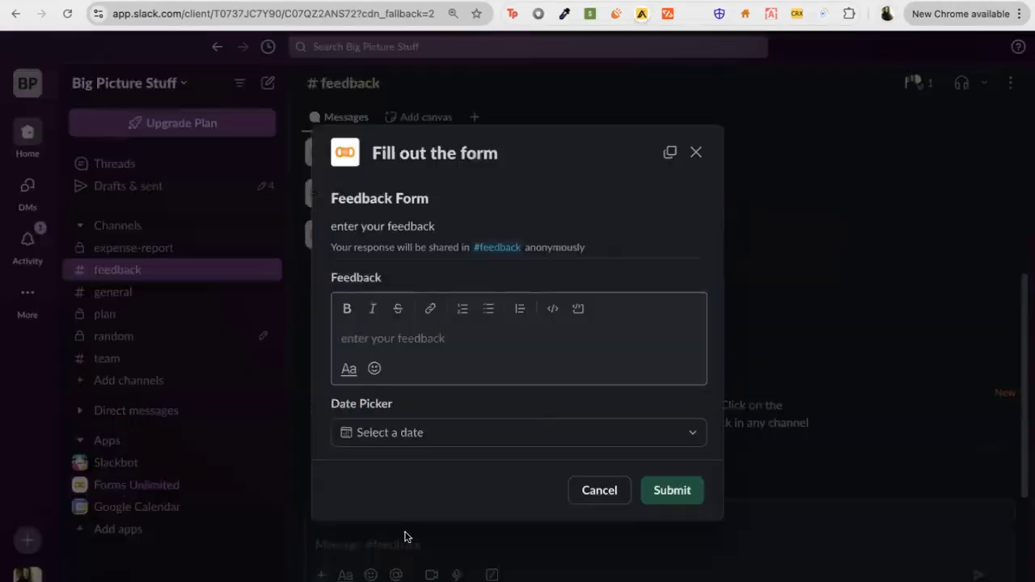
pyautogui.click(432, 338)
pyautogui.click(695, 152)
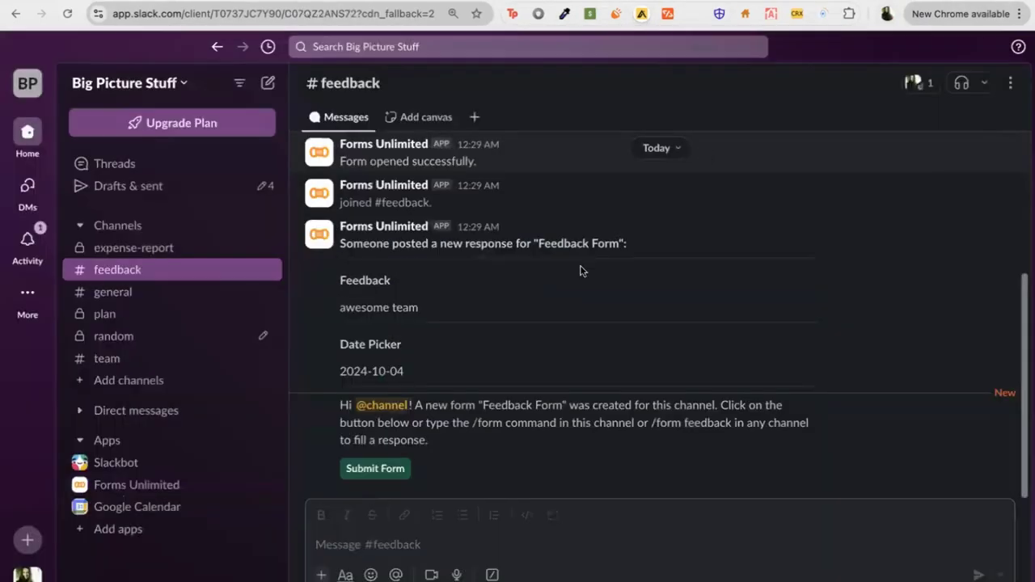
# Step: Examine the Forms Unlimited poll creation settings and available field types, then close them without creating a poll
pyautogui.click(180, 489)
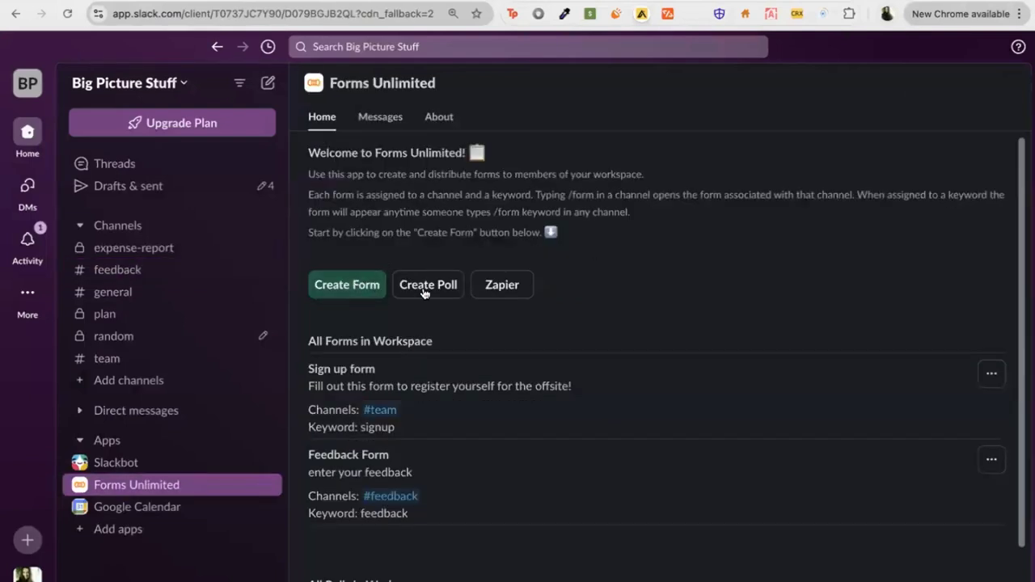
pyautogui.scroll(-3, 655, 215)
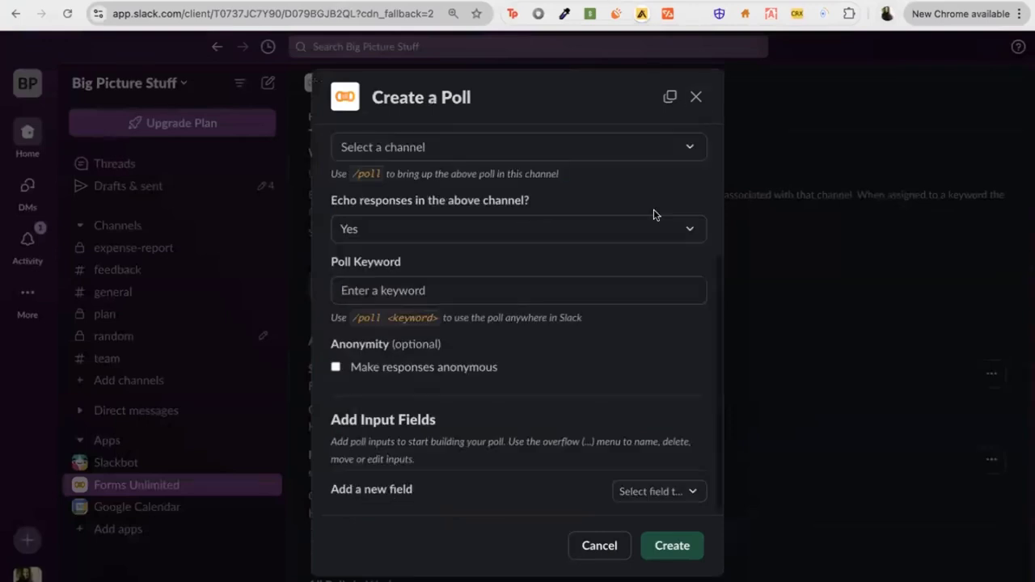
pyautogui.click(619, 489)
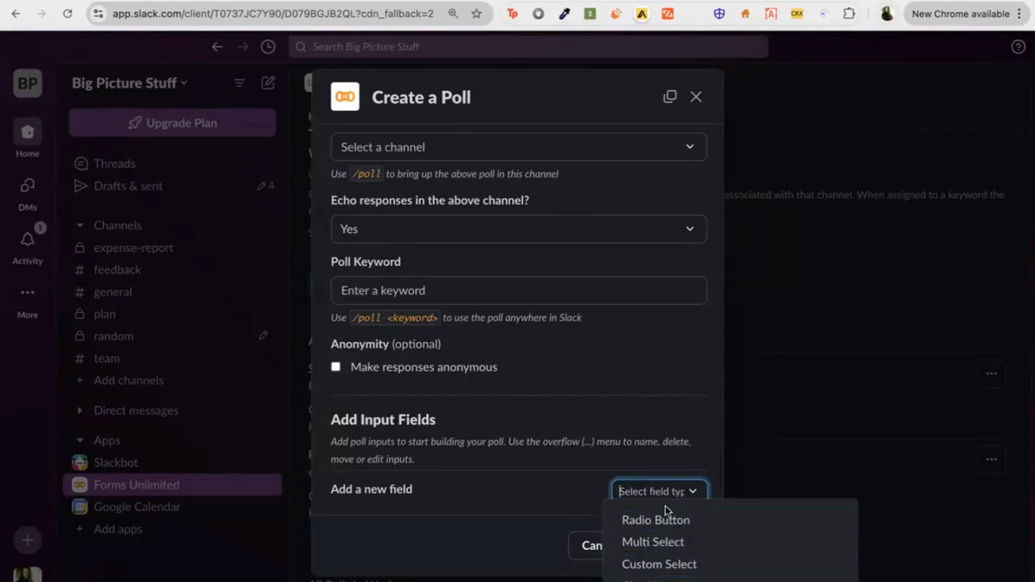
pyautogui.click(696, 97)
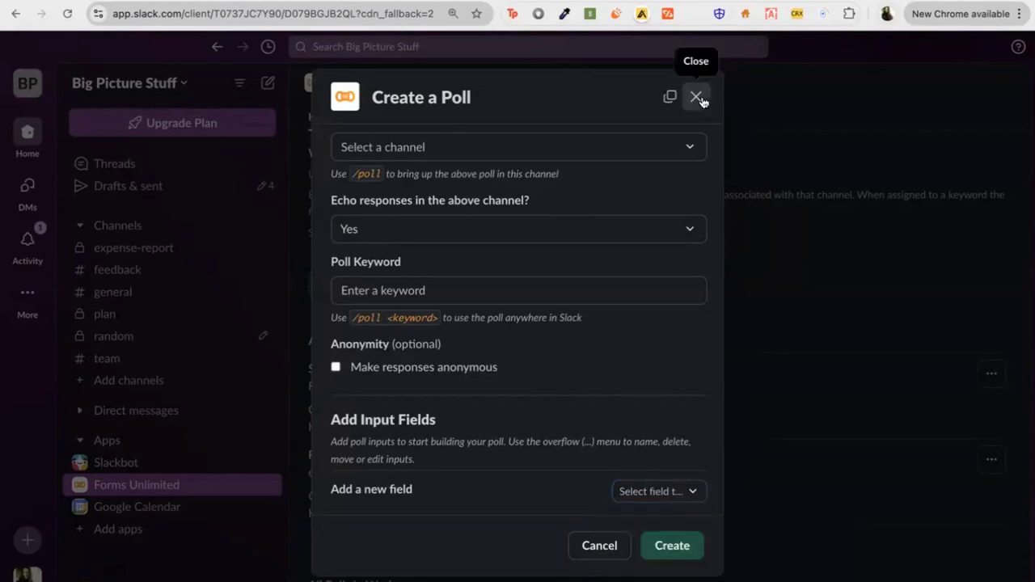
pyautogui.click(696, 96)
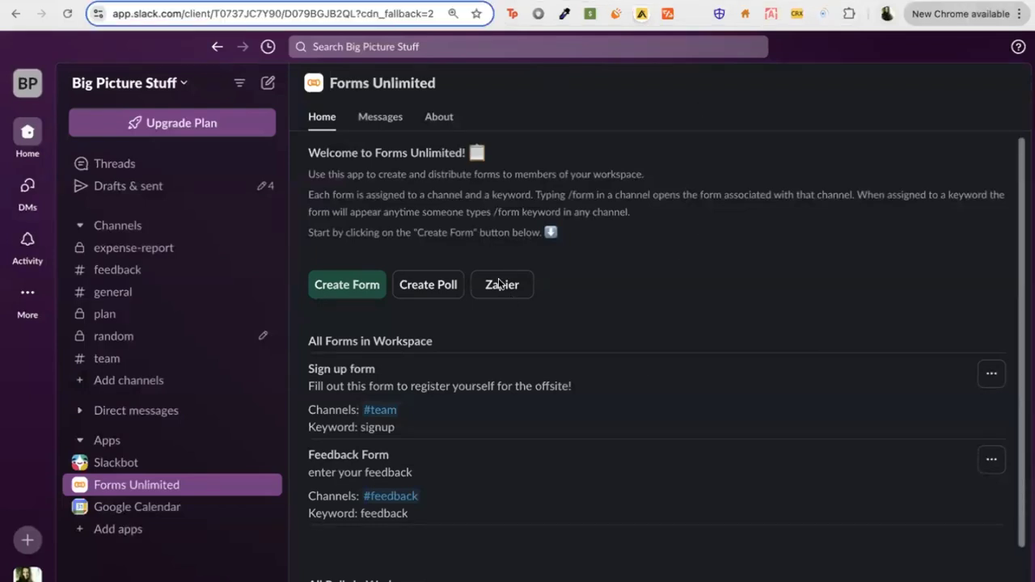
# Step: Open the Zapier integration details in Forms Unlimited and select the API key
pyautogui.click(499, 284)
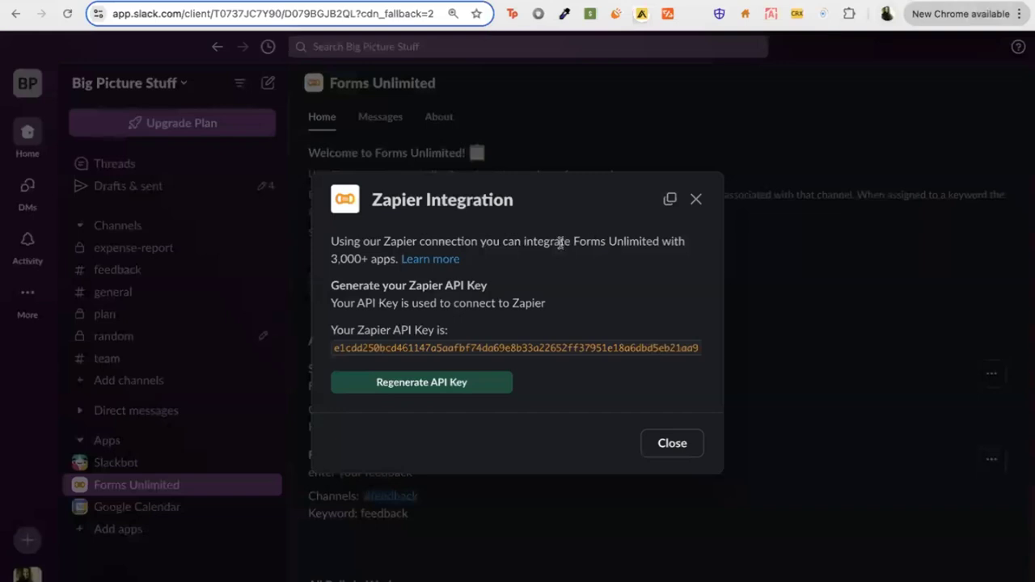
pyautogui.doubleClick(614, 350)
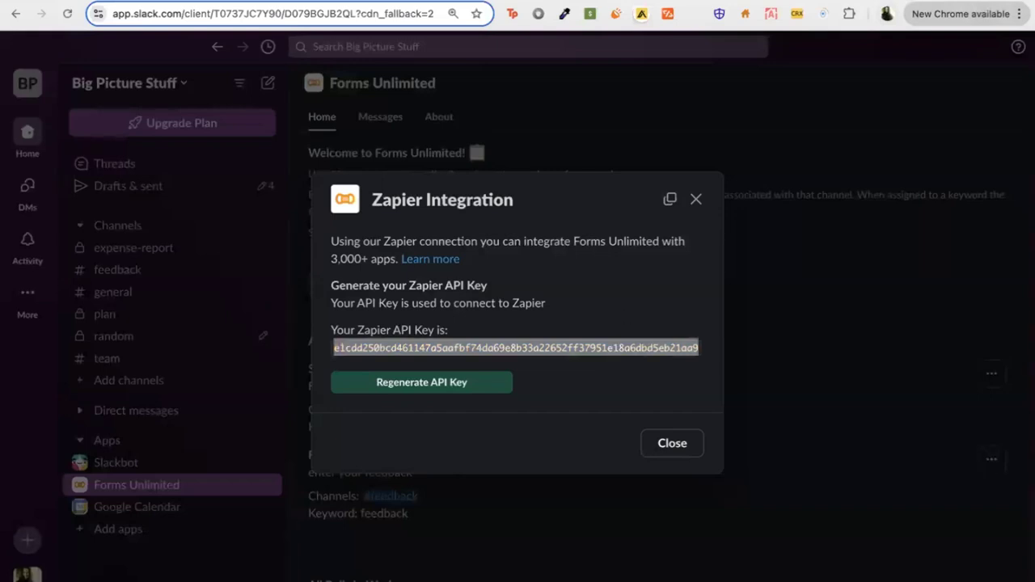
# Step: Switch to Zapier and create a new Zap in the default folder
pyautogui.hotkey('ctrl', 'Tab')
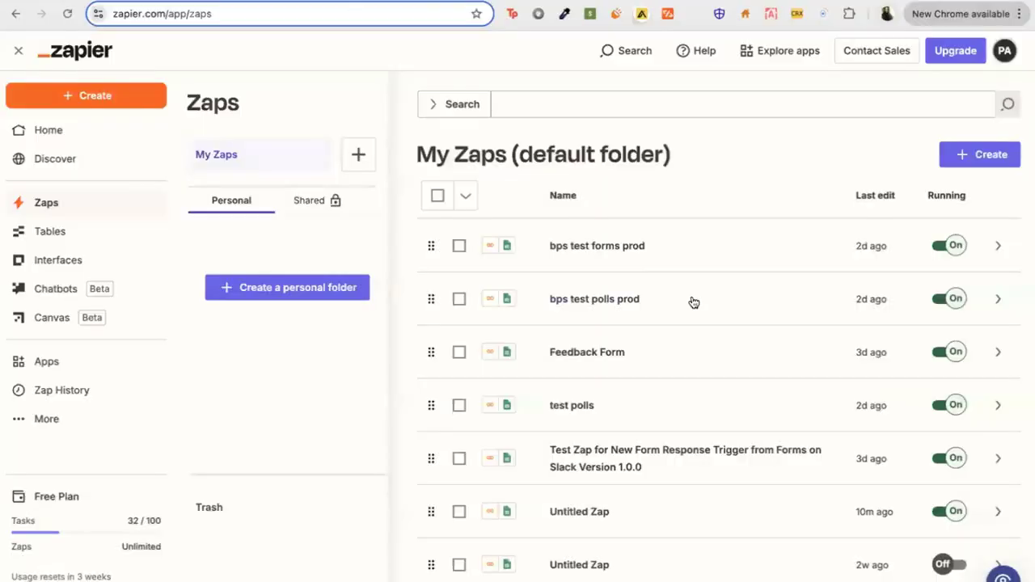
pyautogui.click(979, 156)
pyautogui.click(885, 194)
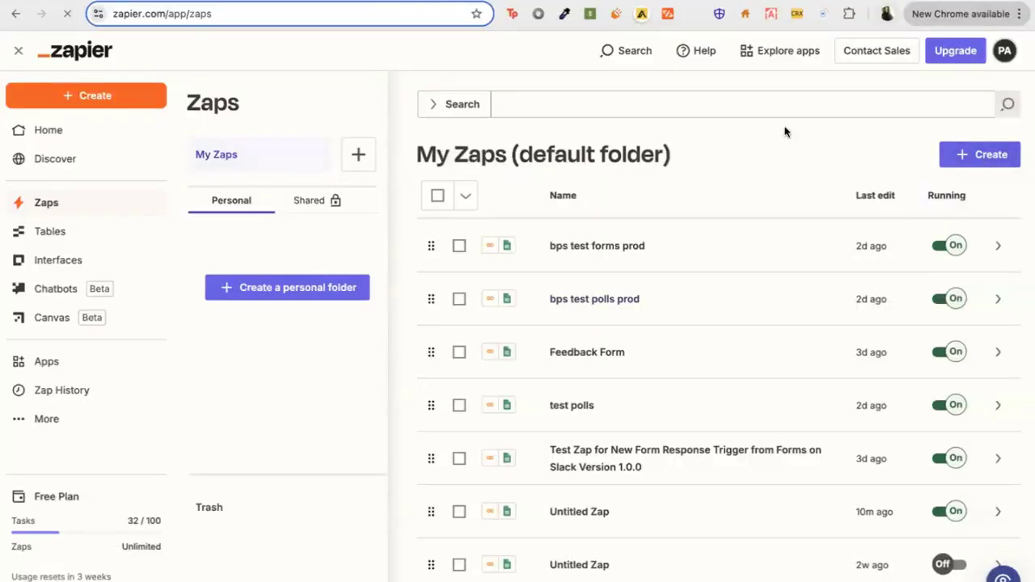
# Step: Set the Zap's trigger to the Forms on Slack app with the New Form Response event
pyautogui.click(453, 427)
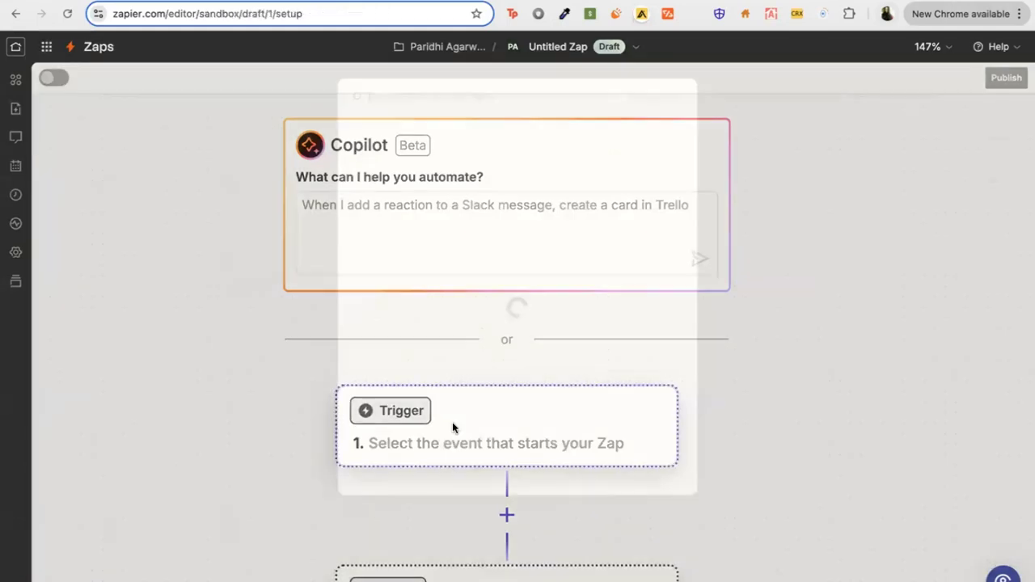
pyautogui.write('forms on slack')
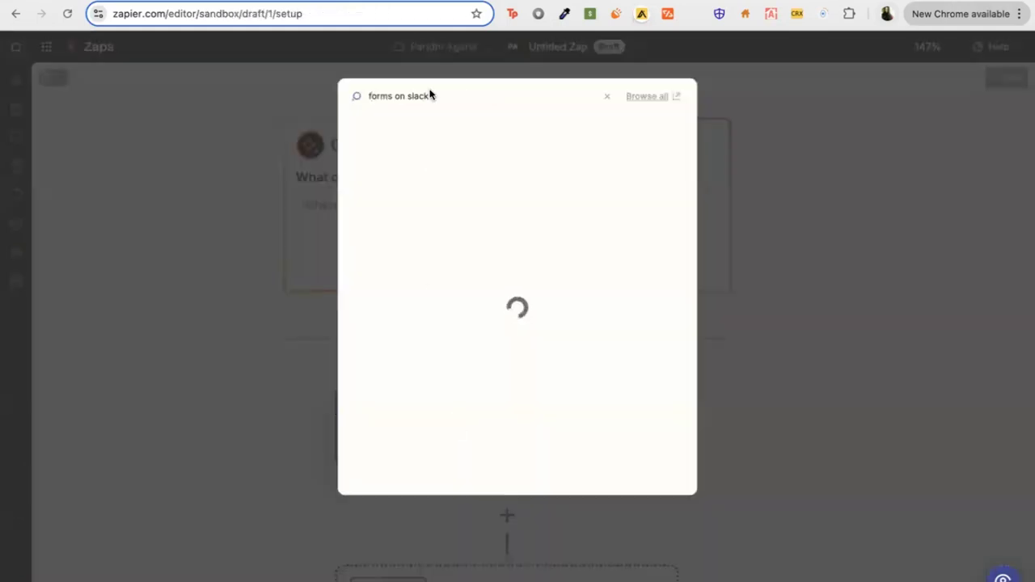
pyautogui.click(436, 133)
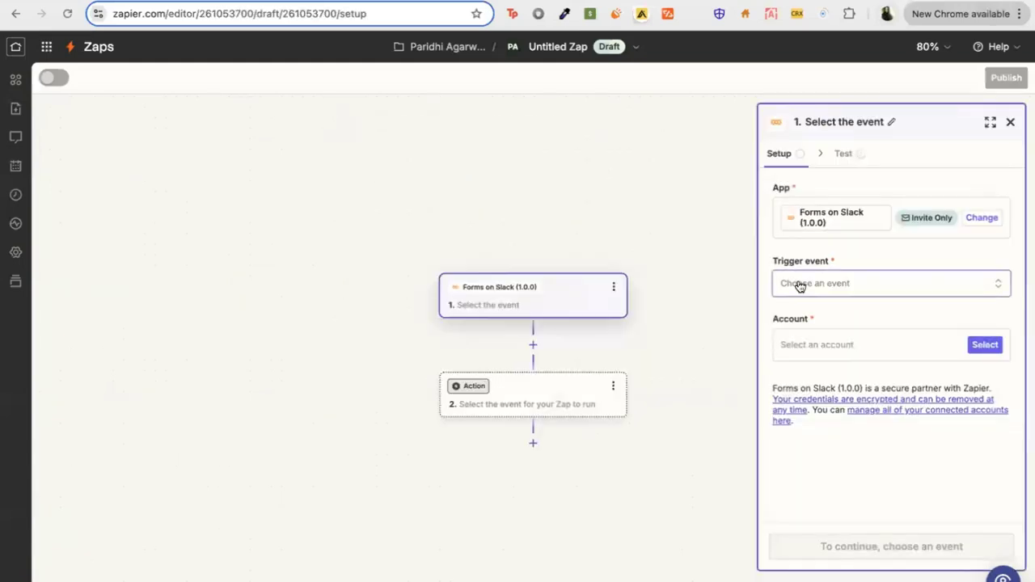
pyautogui.click(798, 287)
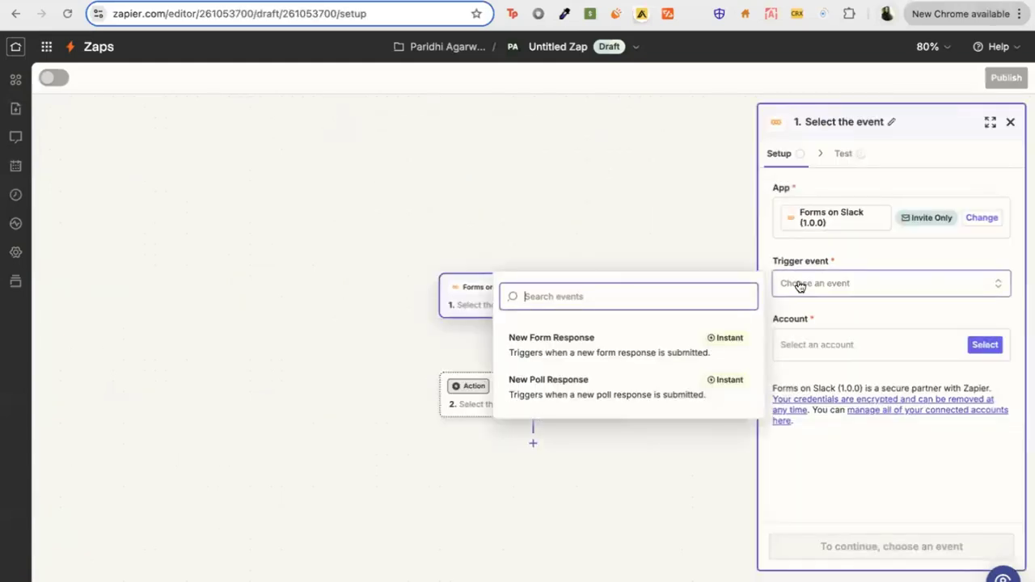
pyautogui.click(609, 345)
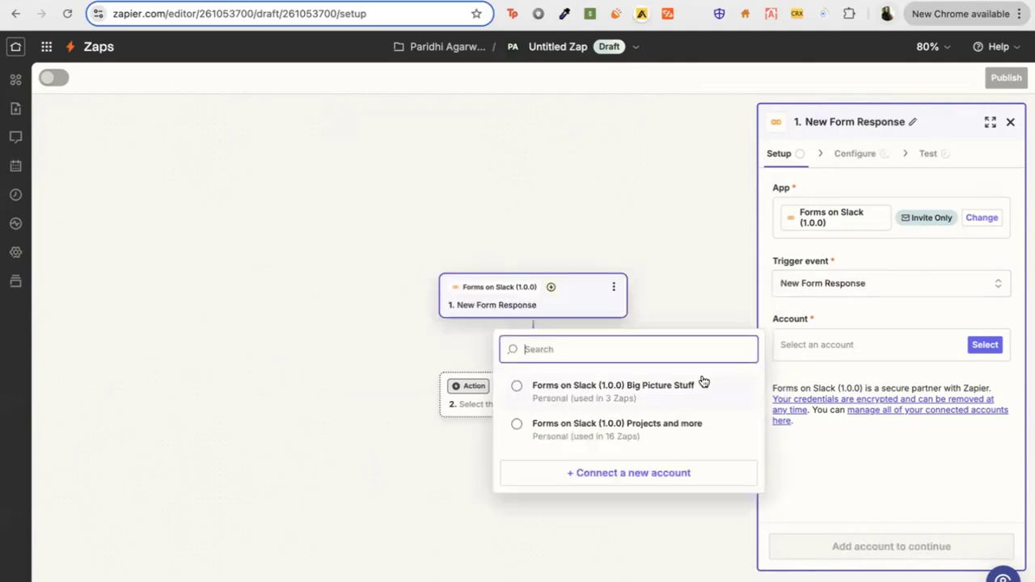
pyautogui.click(662, 475)
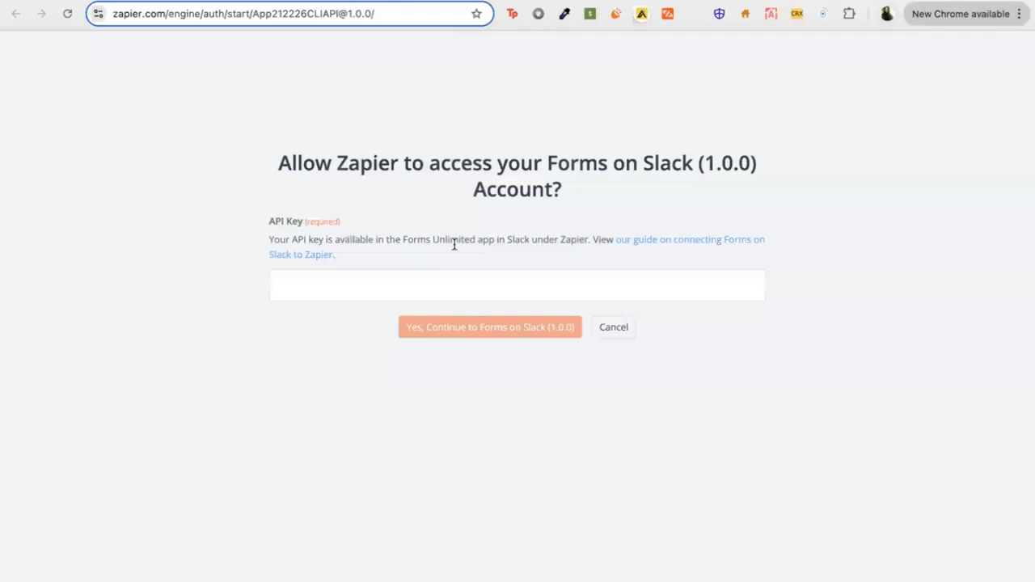
pyautogui.click(422, 292)
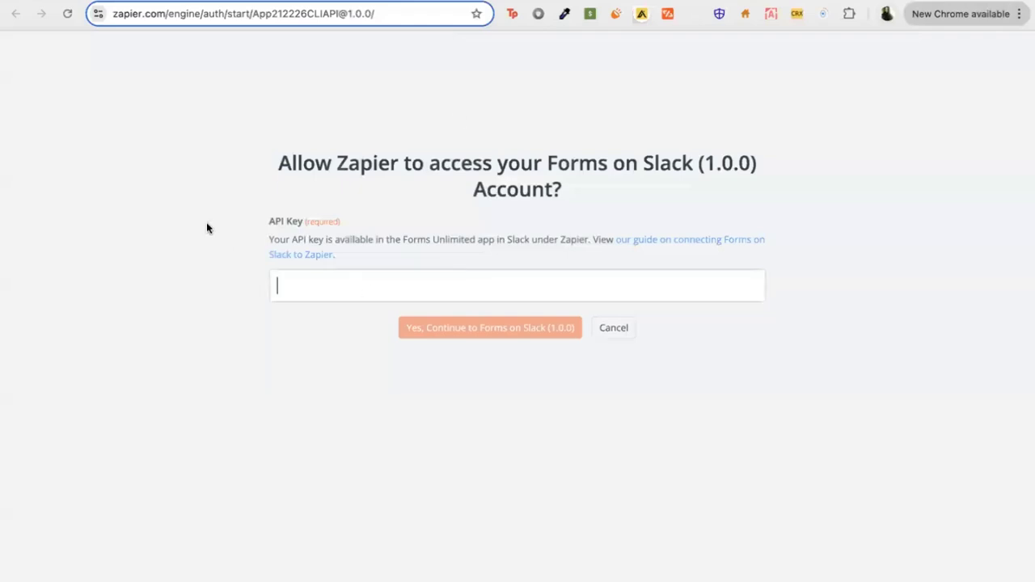
pyautogui.click(227, 1)
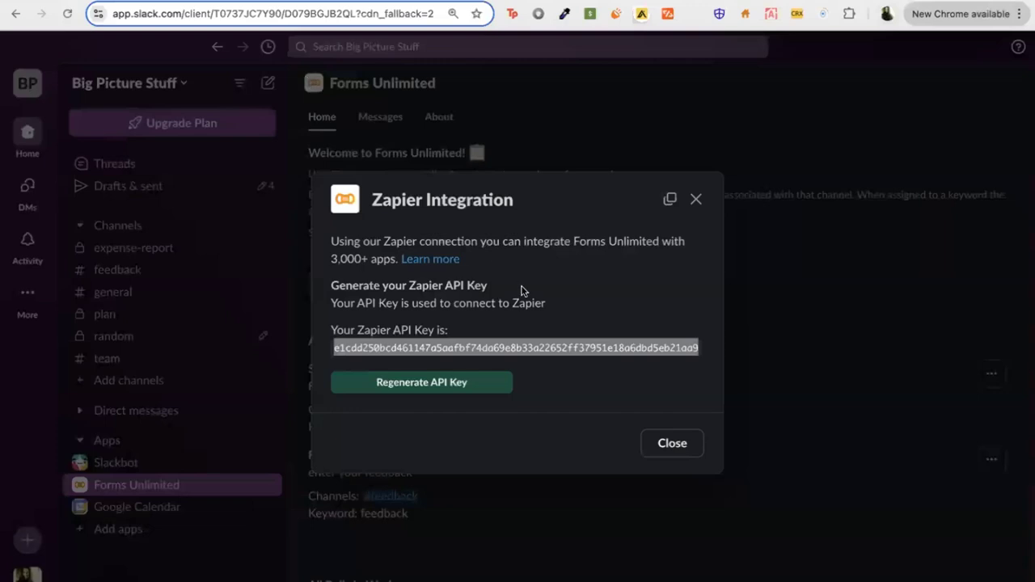
pyautogui.doubleClick(664, 348)
pyautogui.click(404, 1)
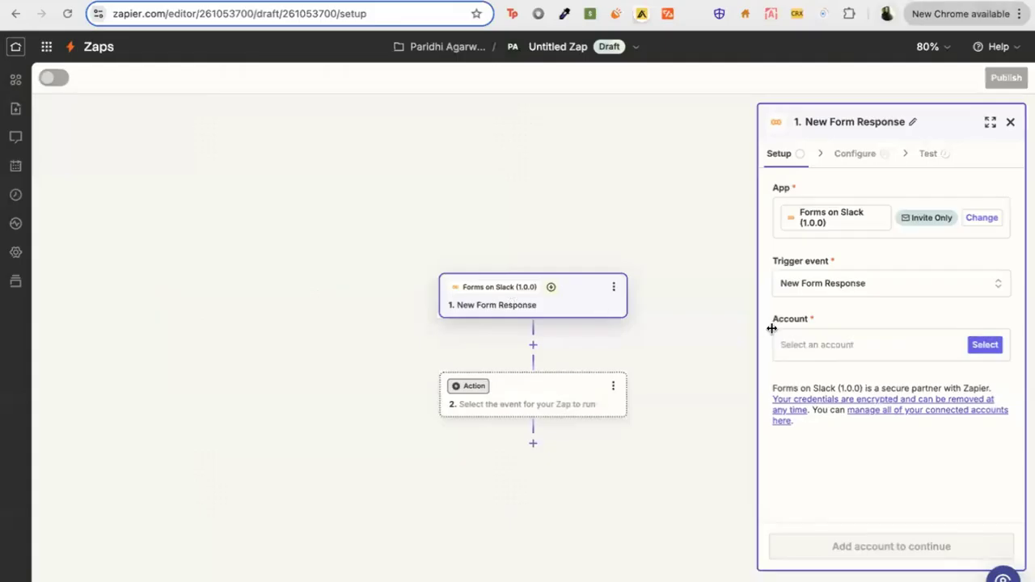
# Step: Connect the trigger to the existing Forms on Slack (1.0.0) Big Picture Stuff account and select Feedback Form as its form
pyautogui.click(877, 353)
pyautogui.click(665, 405)
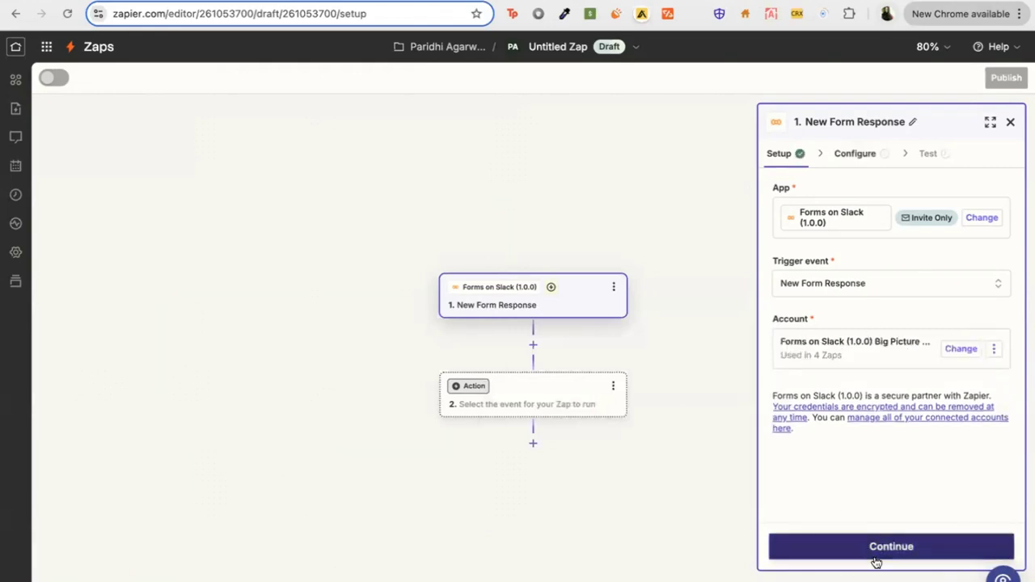
pyautogui.click(873, 551)
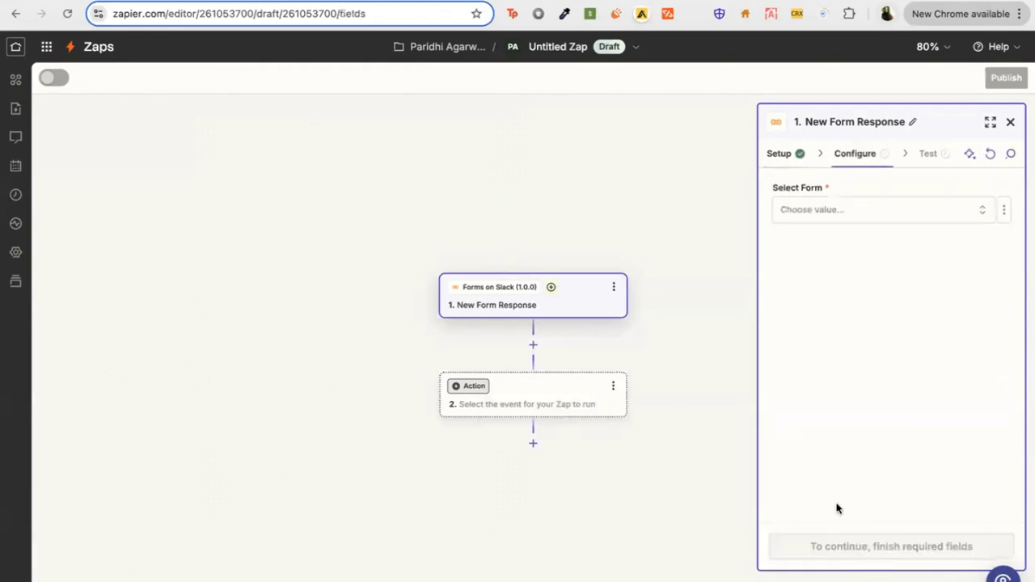
pyautogui.click(836, 223)
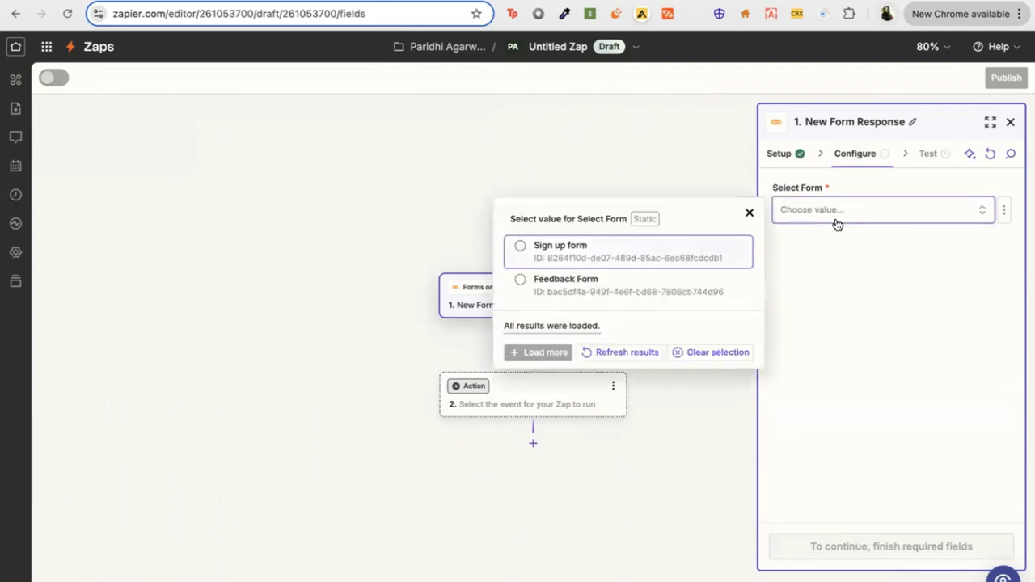
pyautogui.click(630, 290)
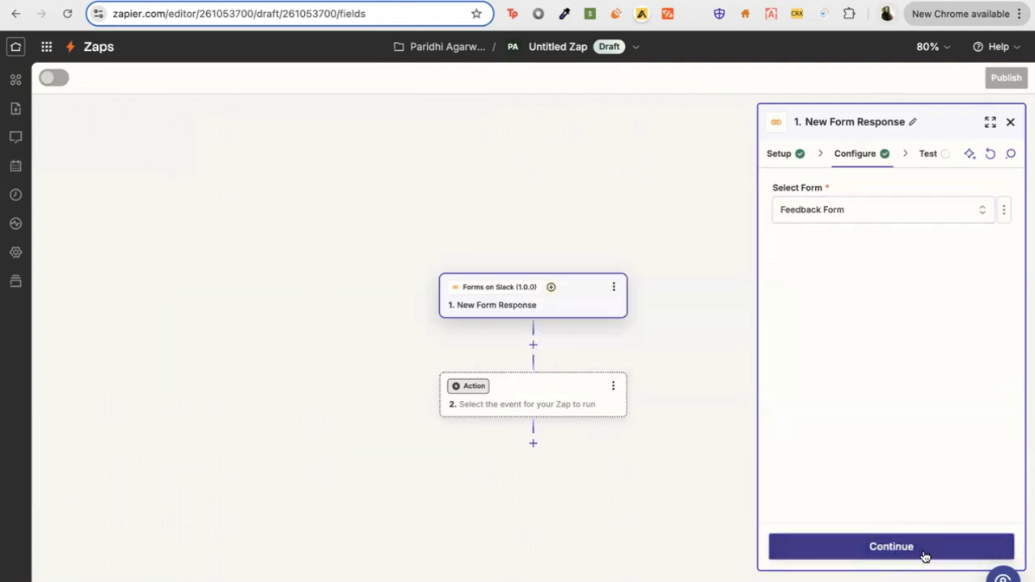
pyautogui.click(925, 556)
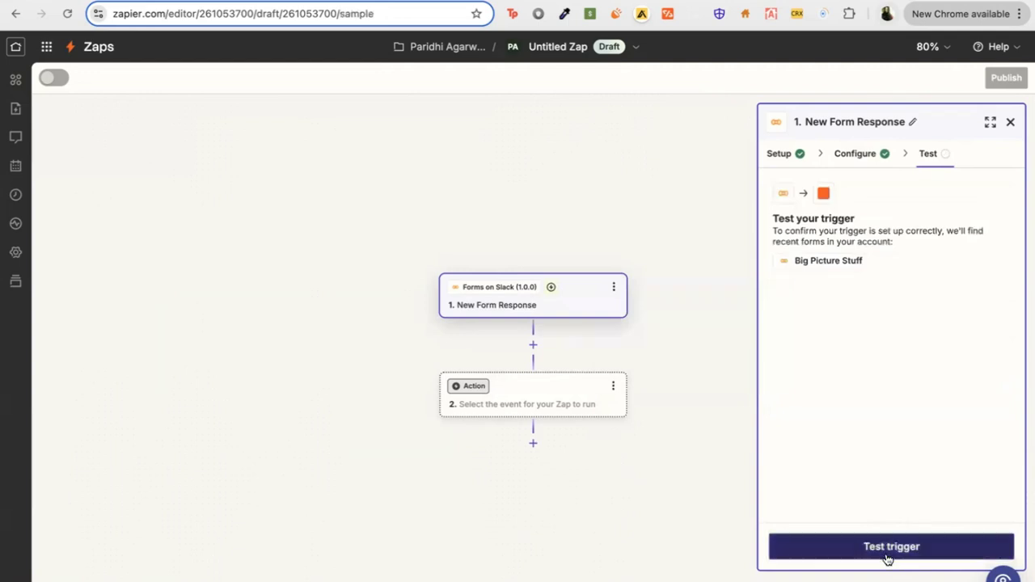
# Step: Test the trigger, inspect the Form A record, and continue with it as the sample record
pyautogui.click(886, 556)
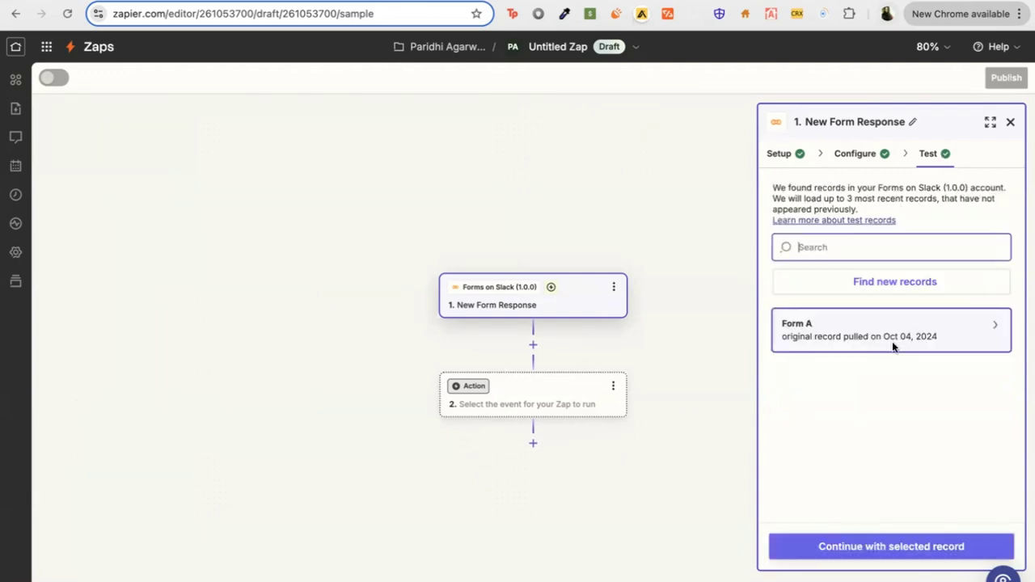
pyautogui.click(891, 341)
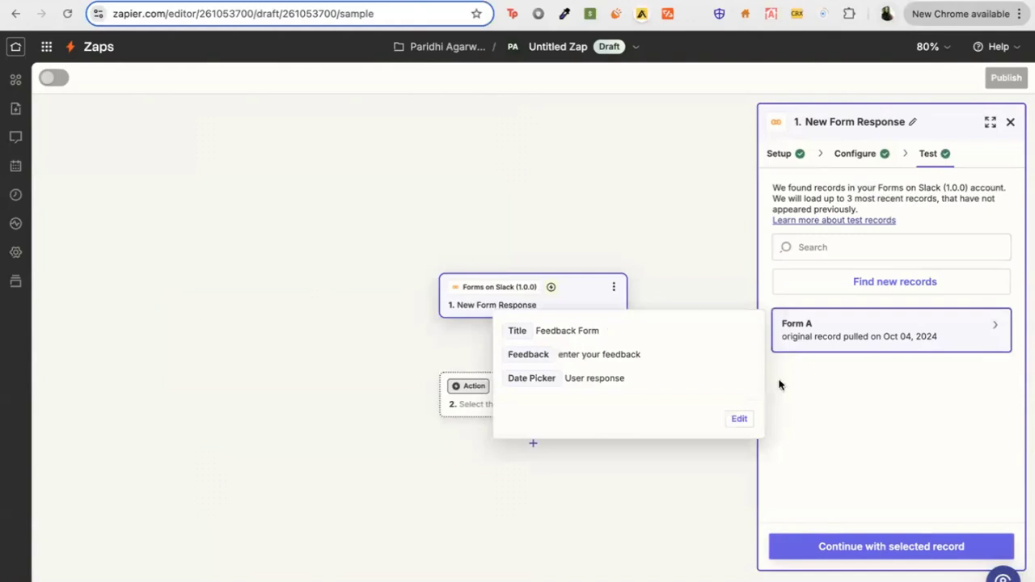
pyautogui.click(843, 549)
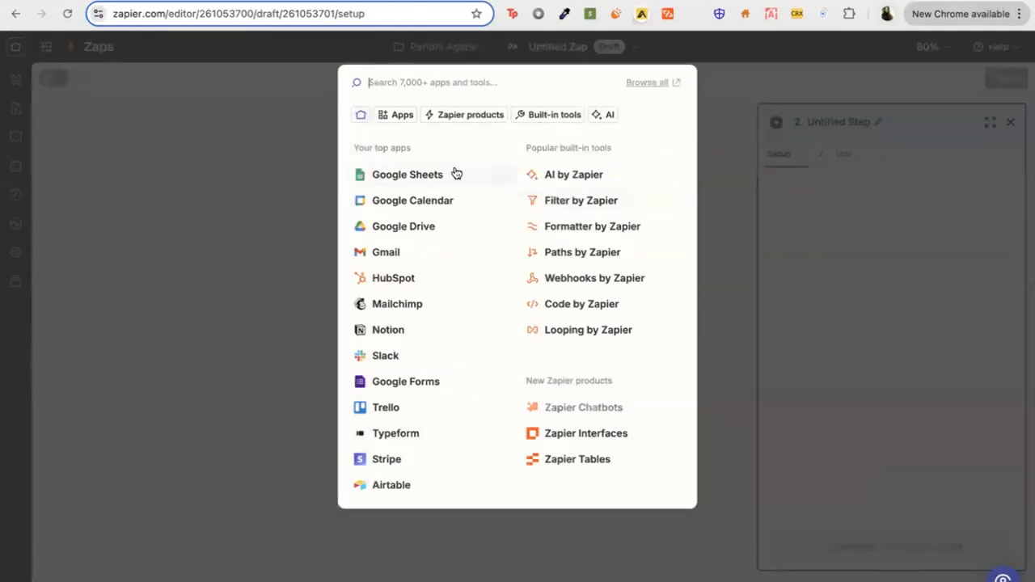
# Step: Set the Zap's action to Google Sheets with the Create Spreadsheet Row event, keeping the preselected account
pyautogui.click(450, 174)
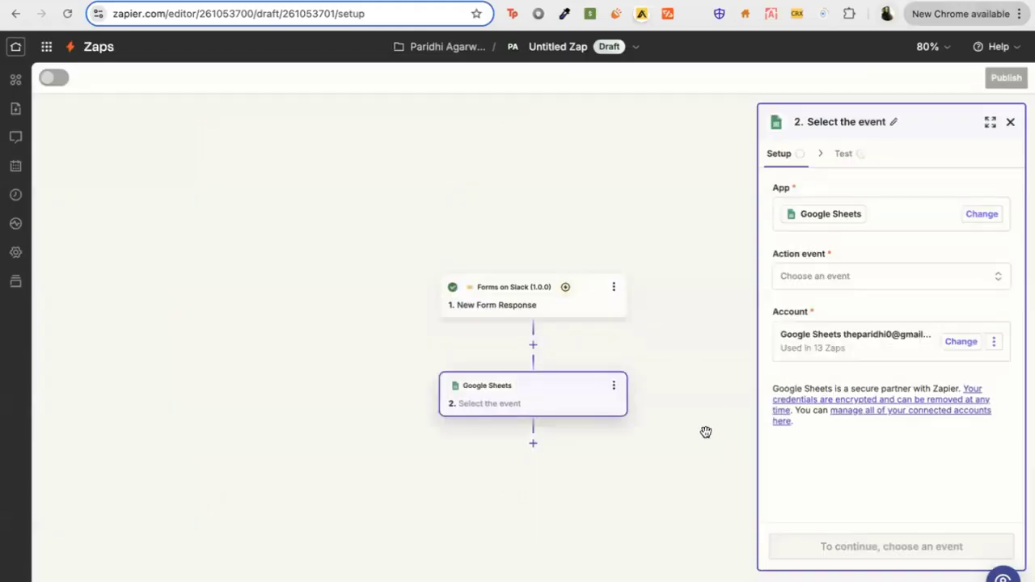
pyautogui.click(817, 275)
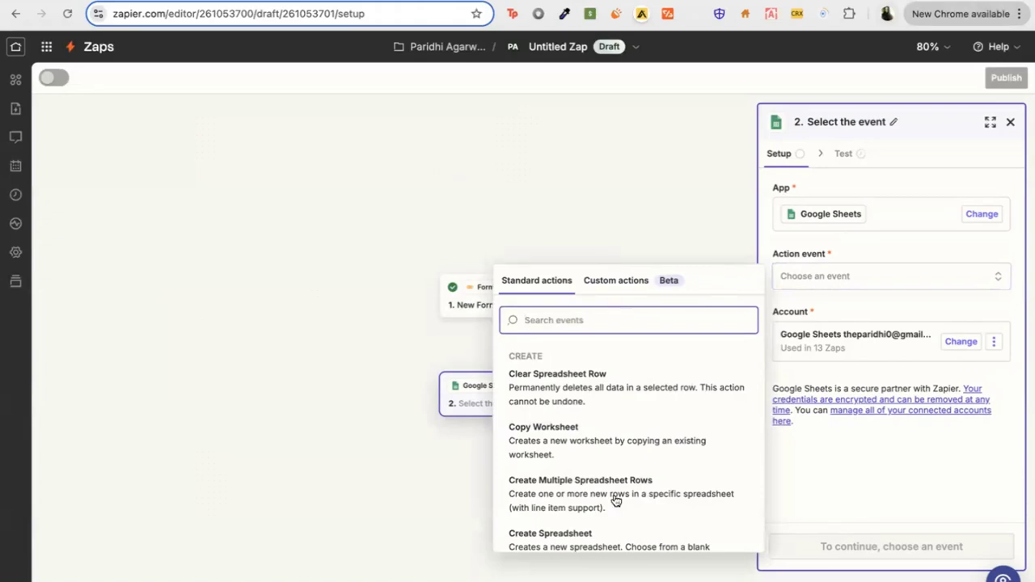
pyautogui.scroll(-3, 614, 494)
pyautogui.scroll(-1, 614, 497)
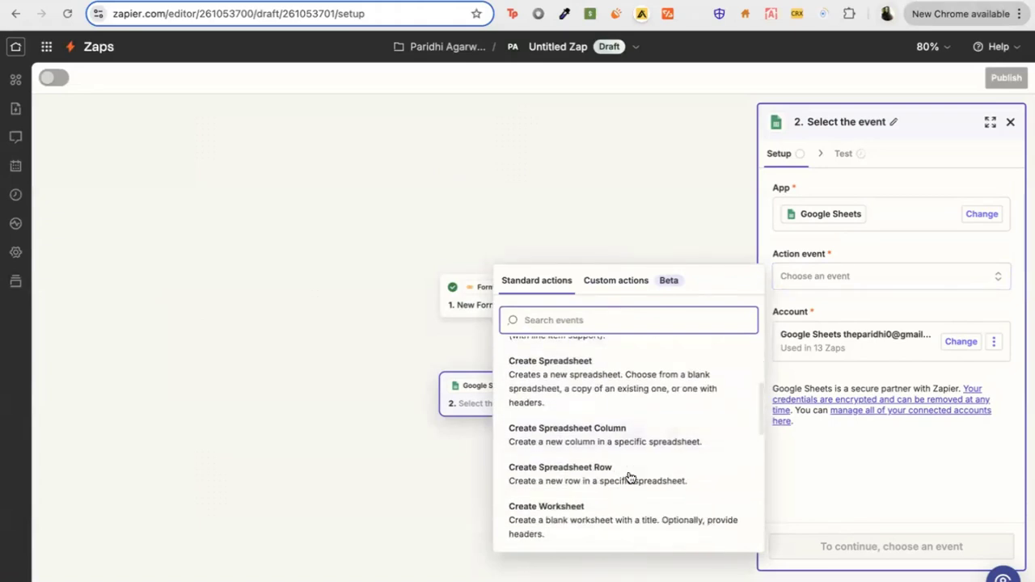
pyautogui.click(676, 480)
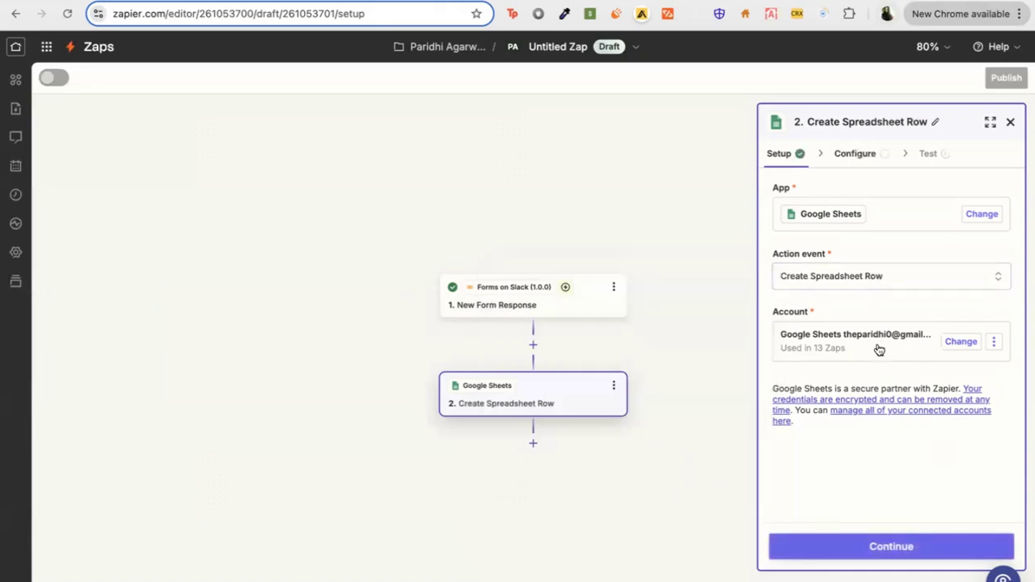
pyautogui.click(883, 546)
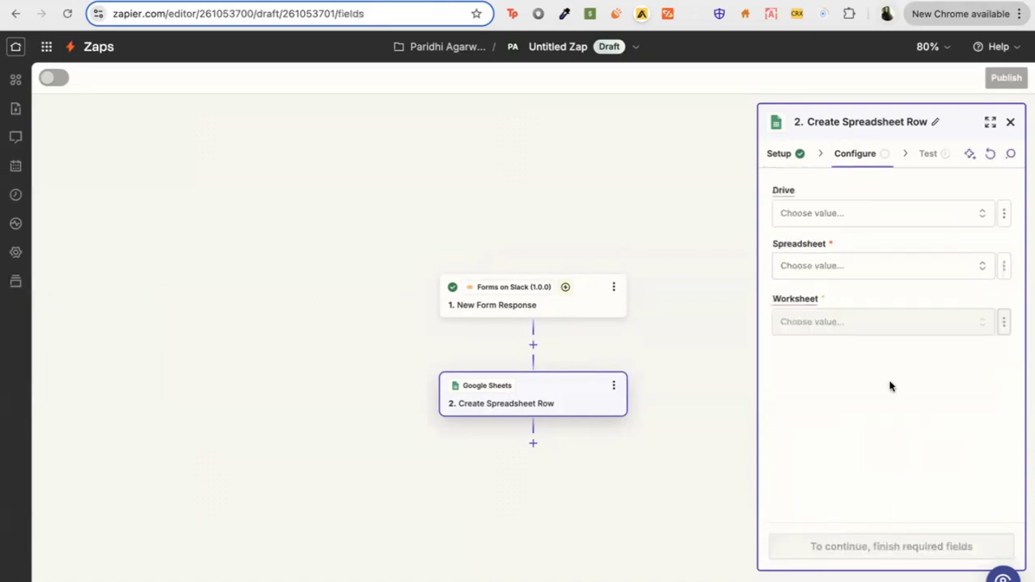
# Step: Point the action to My Google Drive, the Feedback Responses spreadsheet and the Sheet1 worksheet
pyautogui.click(855, 215)
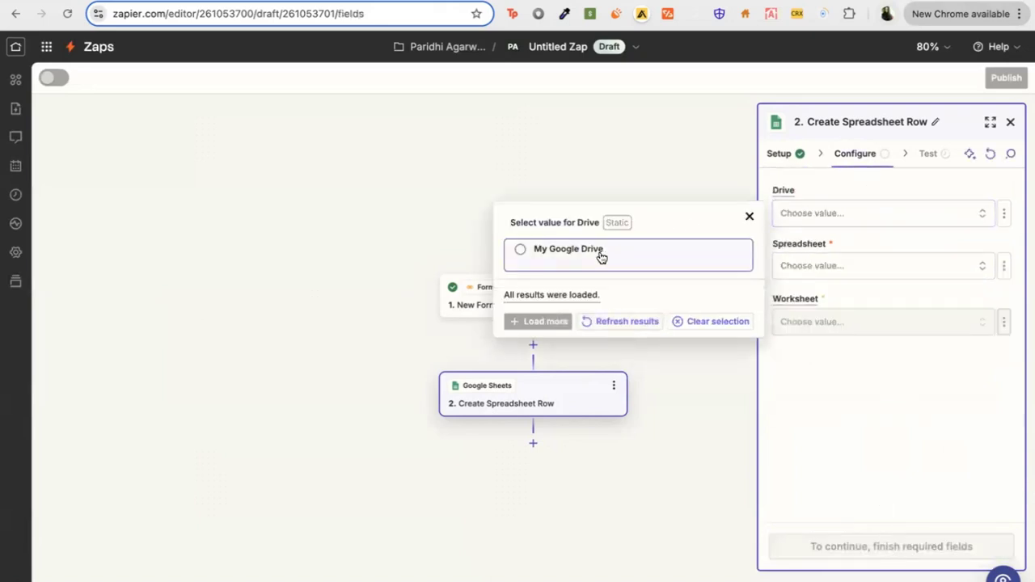
pyautogui.click(658, 251)
pyautogui.click(808, 256)
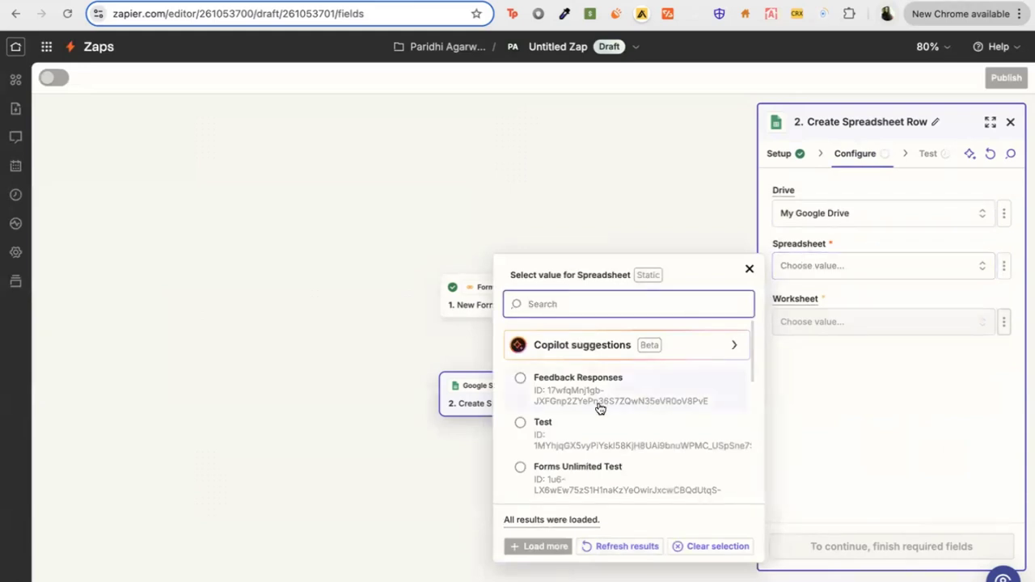
pyautogui.click(653, 393)
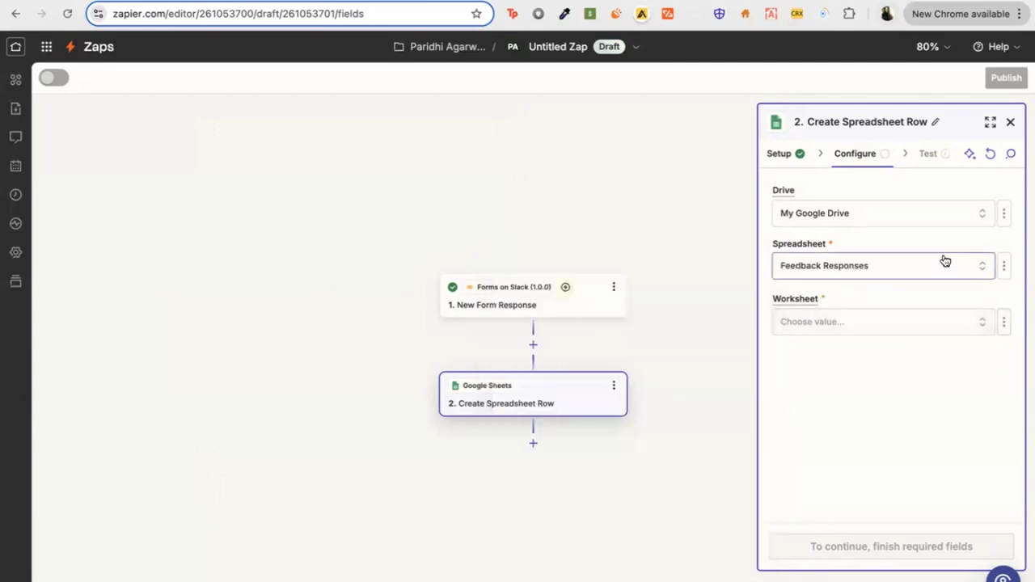
pyautogui.click(808, 321)
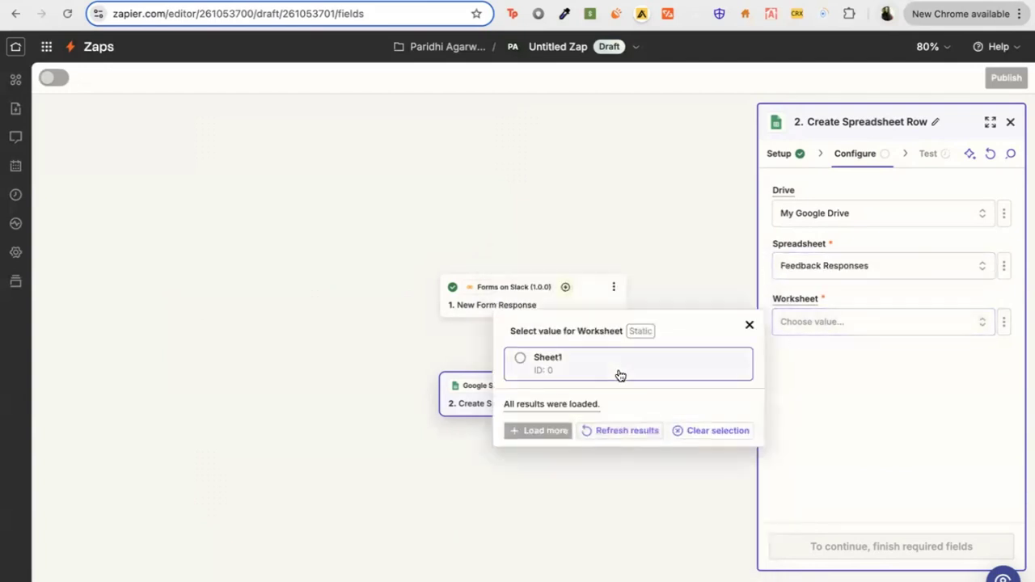
pyautogui.click(618, 370)
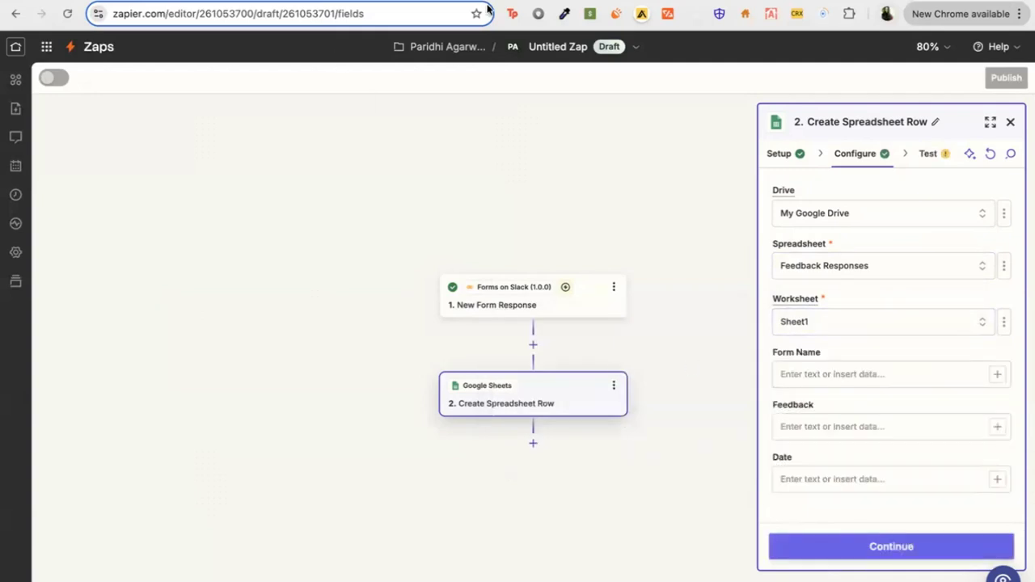
# Step: Switch to the Feedback Responses spreadsheet in Google Sheets and examine its header columns
pyautogui.click(436, 0)
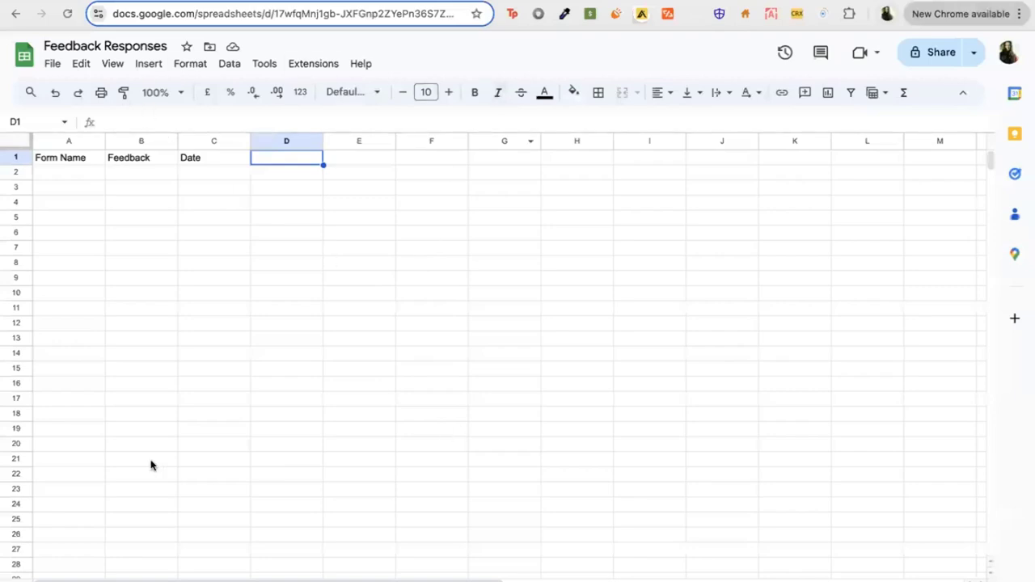
pyautogui.click(81, 160)
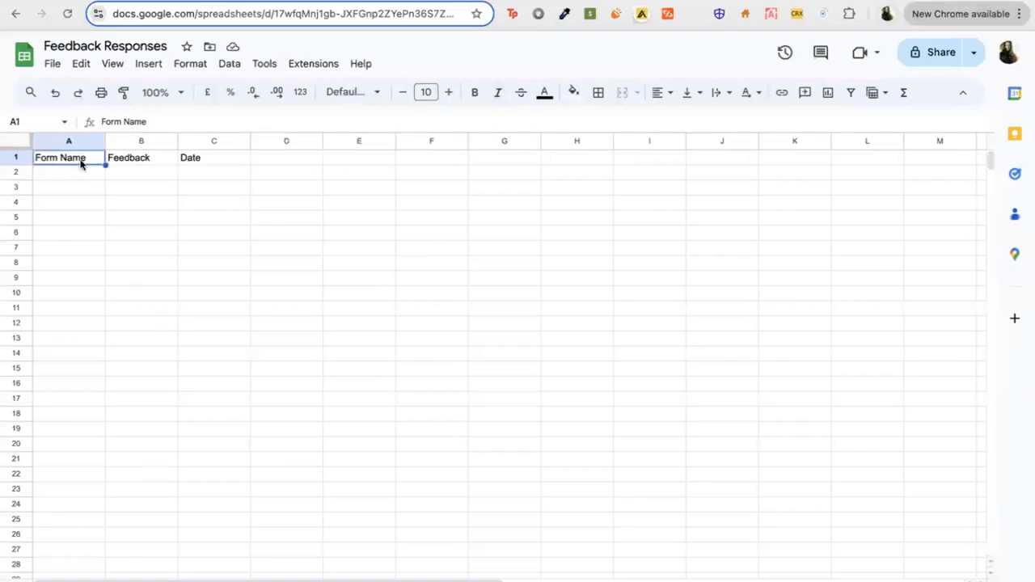
pyautogui.click(148, 160)
pyautogui.click(224, 164)
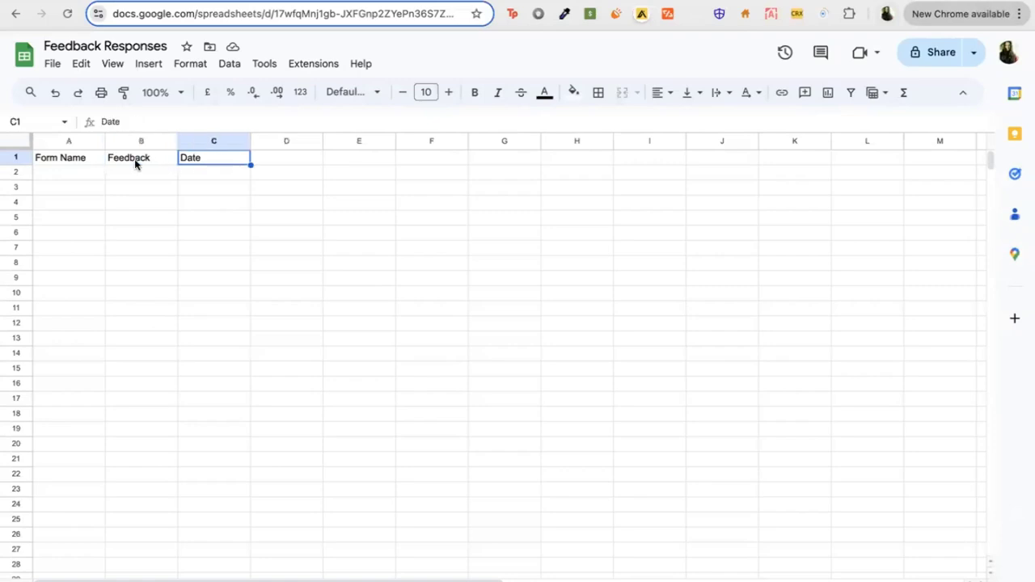
pyautogui.click(93, 165)
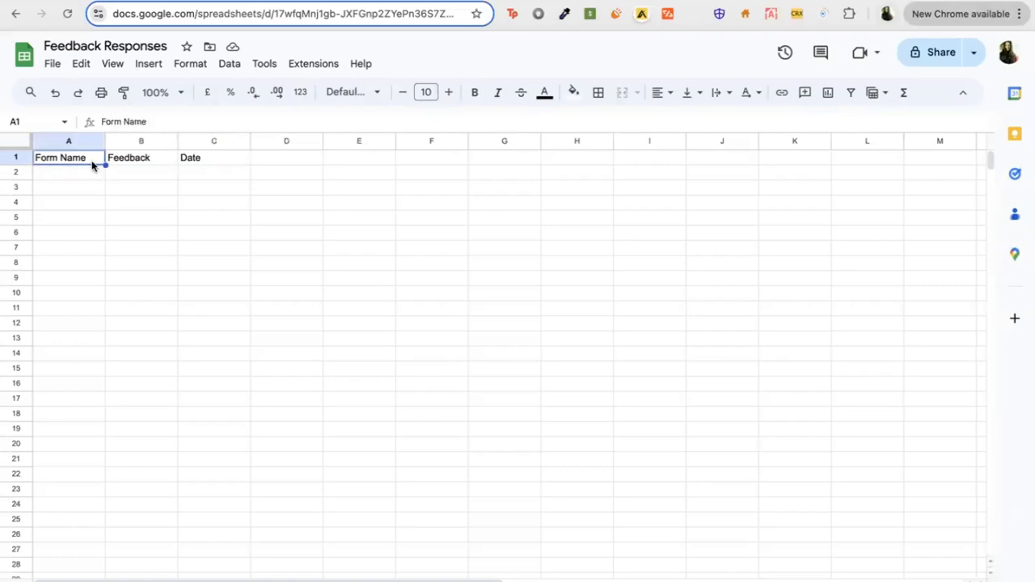
pyautogui.click(224, 159)
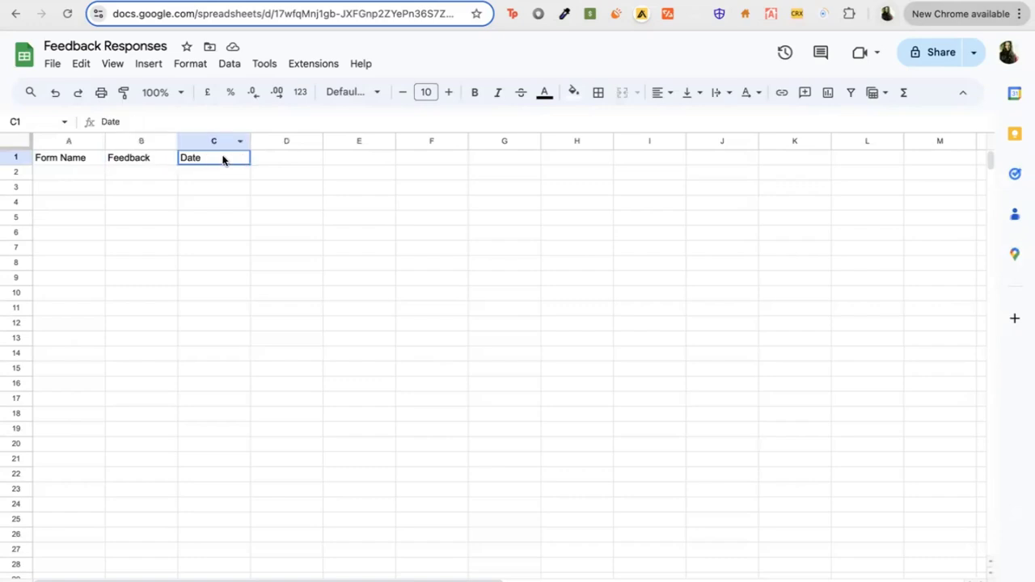
pyautogui.click(141, 159)
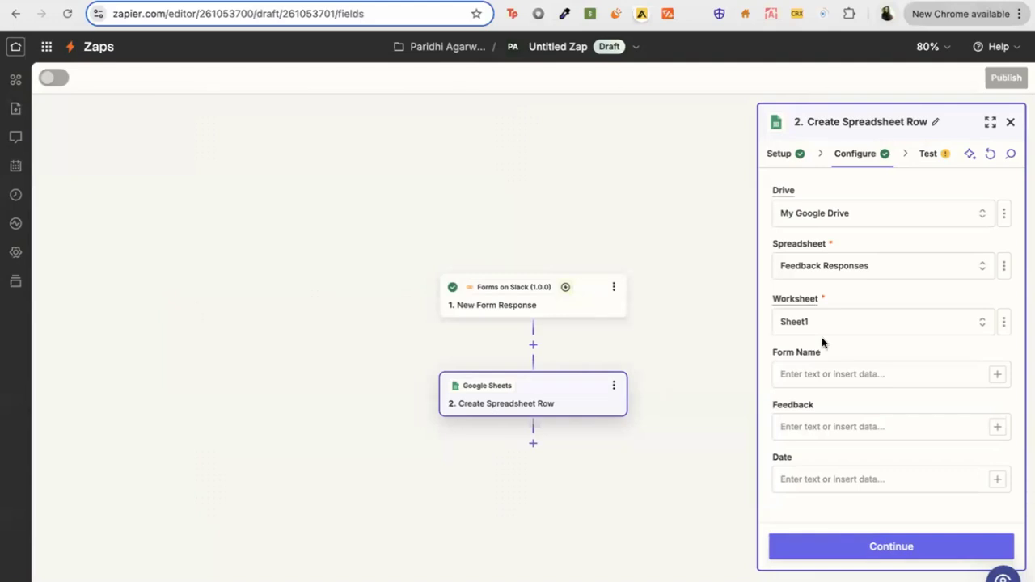
# Step: In Zapier, map Form Name to Title, Feedback to Feedback and Date to Date Picker from the form response, and continue
pyautogui.click(846, 330)
pyautogui.click(846, 330)
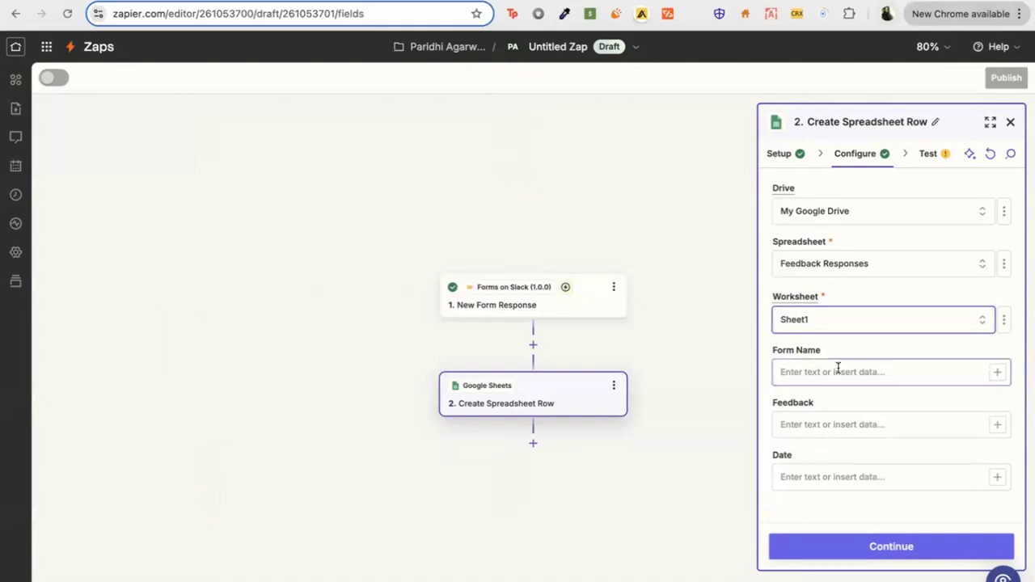
pyautogui.click(997, 373)
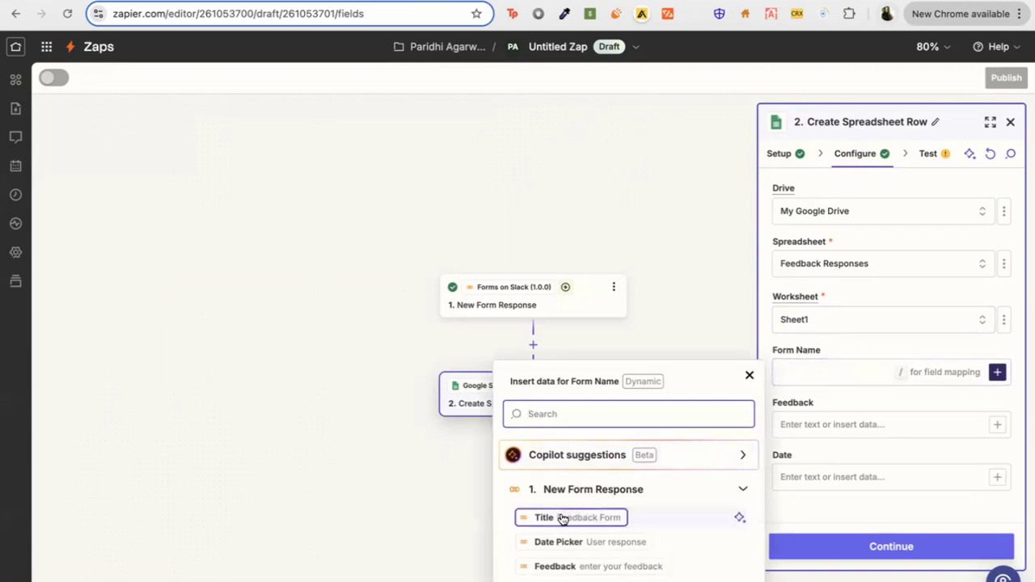
pyautogui.click(659, 516)
pyautogui.click(802, 412)
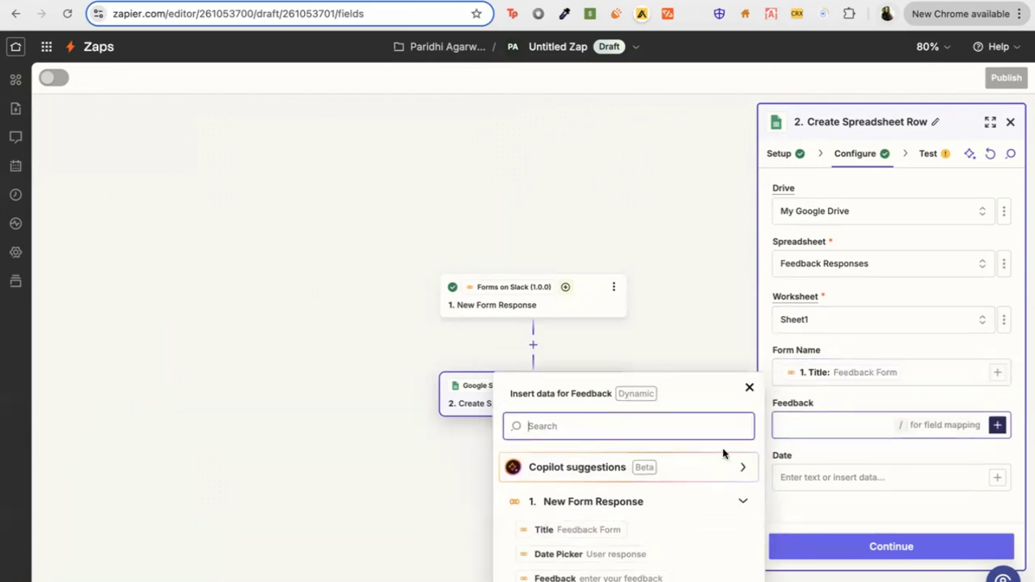
pyautogui.click(594, 578)
pyautogui.click(997, 477)
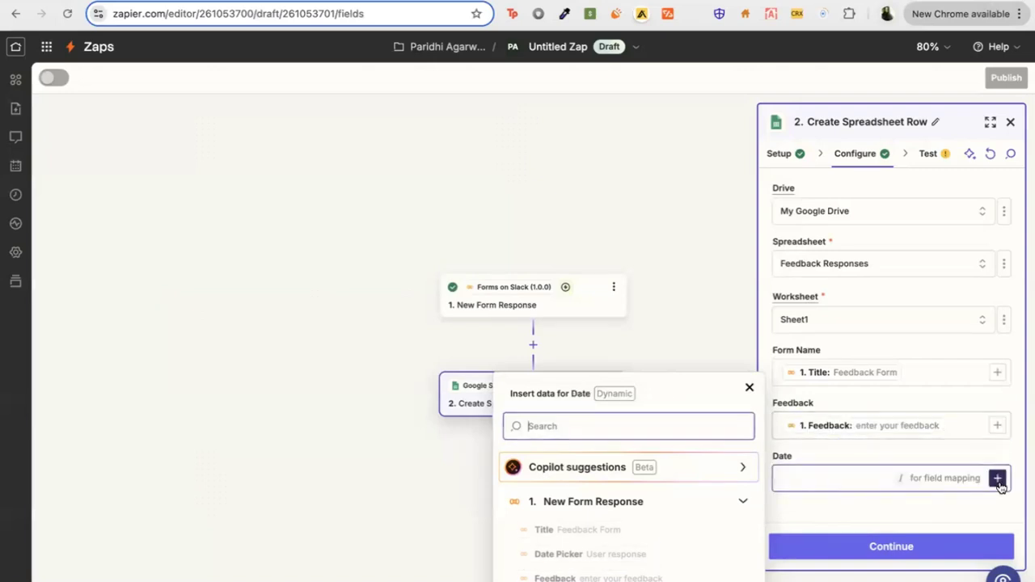
pyautogui.click(665, 558)
pyautogui.click(872, 555)
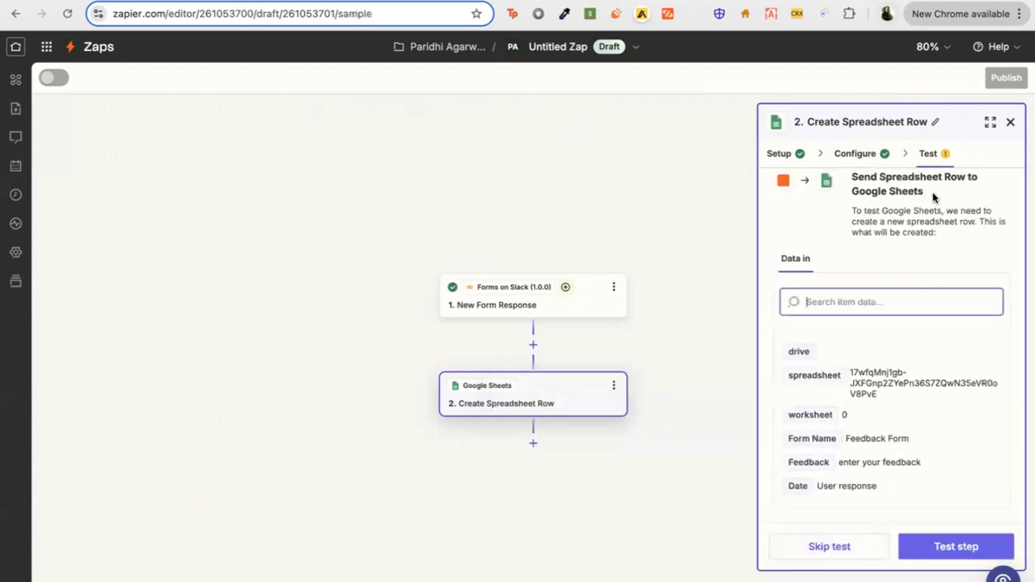
# Step: Test the Create Spreadsheet Row action and check the new row in the Feedback Responses spreadsheet
pyautogui.click(952, 540)
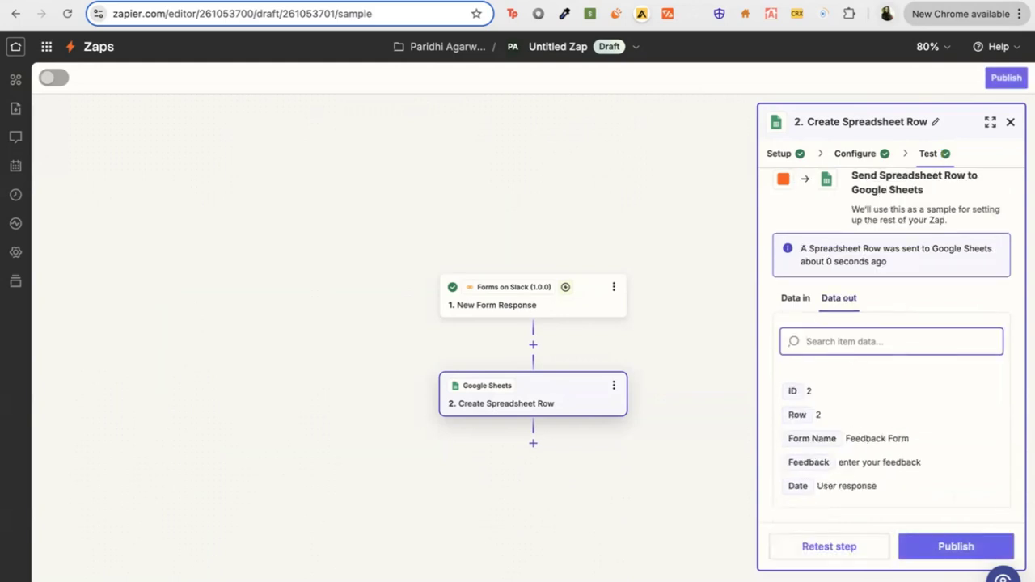
pyautogui.hotkey('ctrl', 'Tab')
pyautogui.click(136, 173)
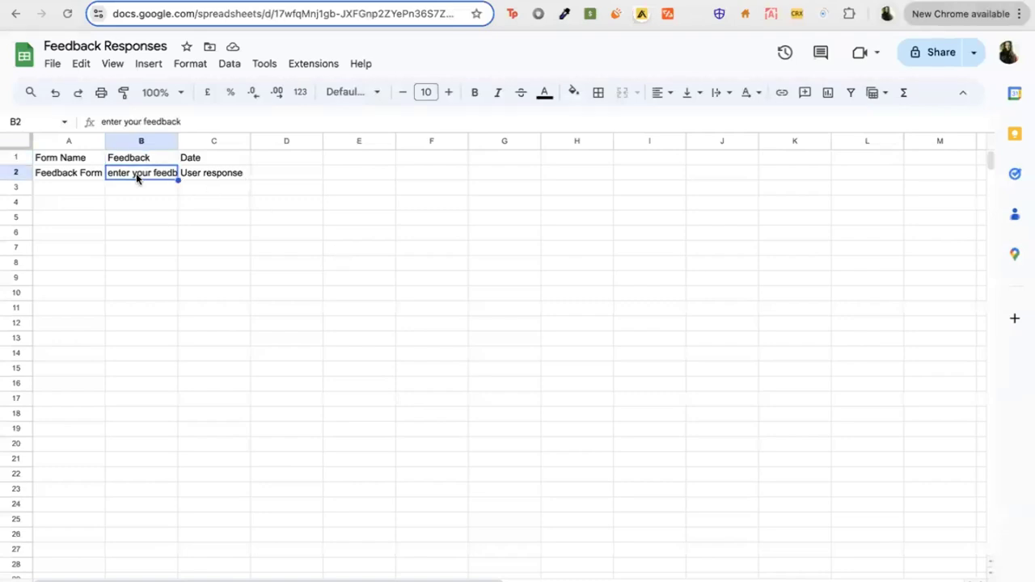
# Step: Examine the Feedback and Date values in the test row of the Feedback Responses spreadsheet
pyautogui.doubleClick(135, 173)
pyautogui.click(221, 200)
pyautogui.click(221, 172)
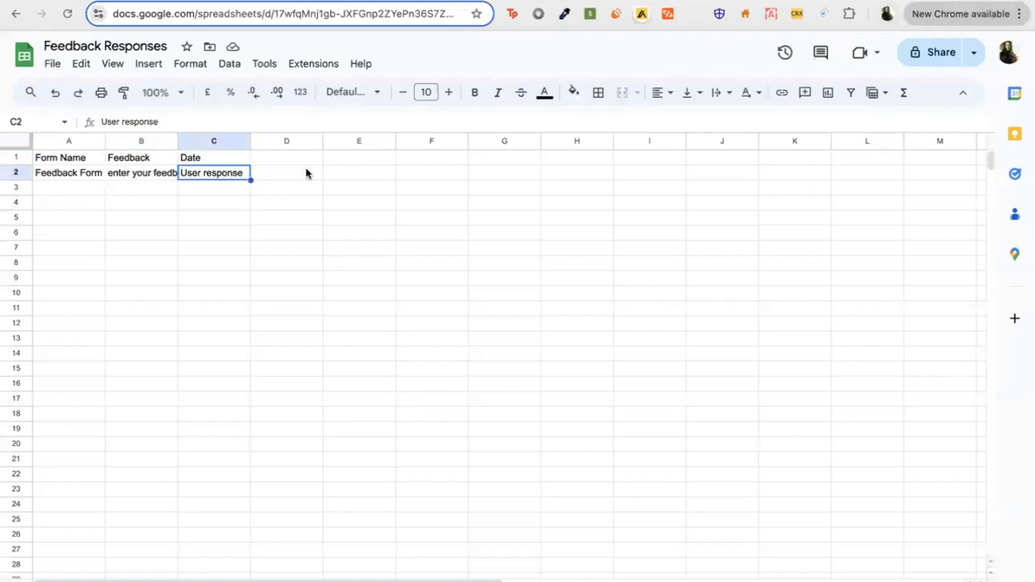
# Step: Switch to Zapier and publish the Zap that sends form responses to Google Sheets
pyautogui.click(325, 1)
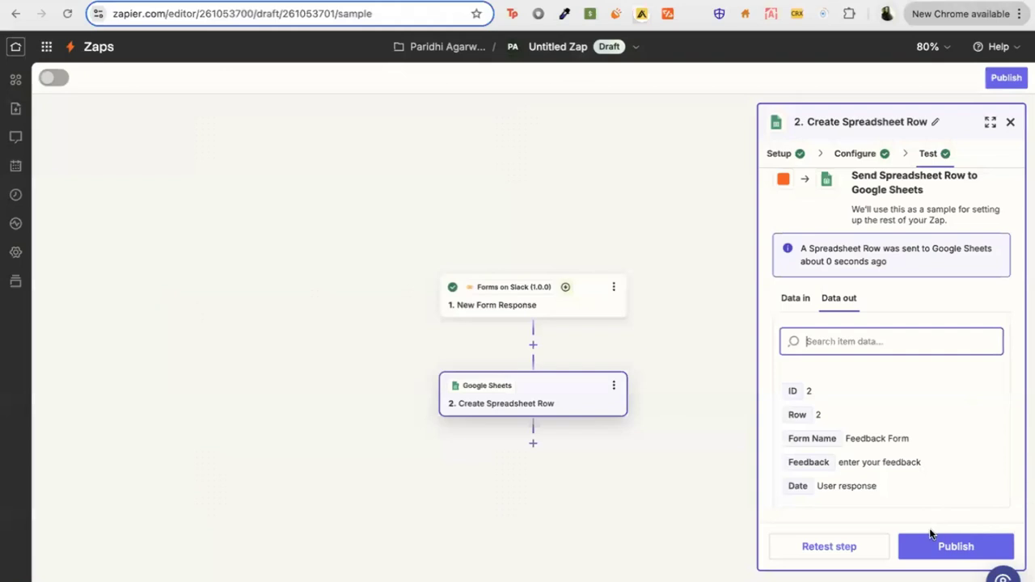
pyautogui.click(932, 547)
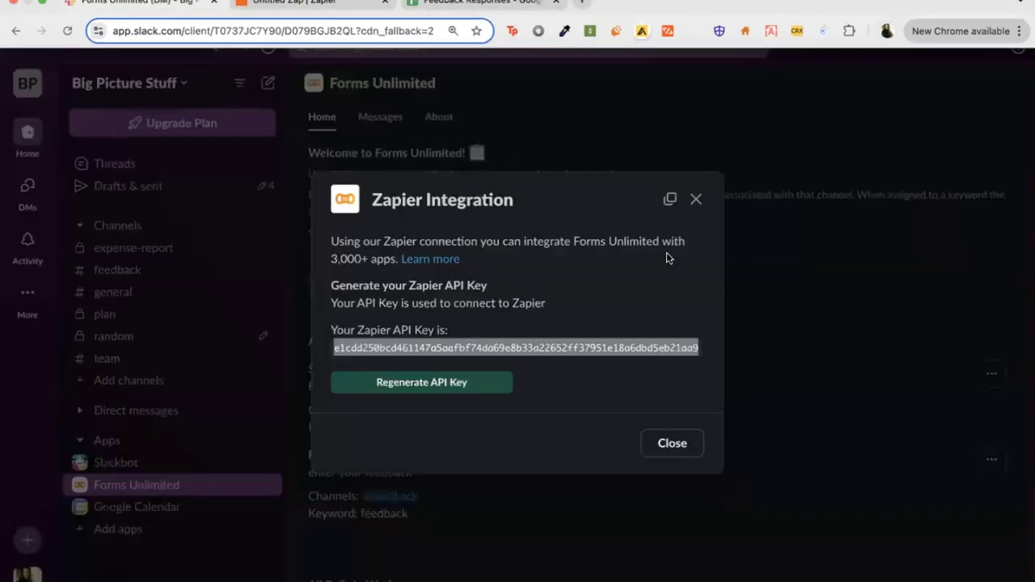
# Step: In Slack's #feedback channel, submit the Feedback Form with feedback "test response" and date 2024-10-02, and check the Feedback Responses spreadsheet
pyautogui.click(696, 200)
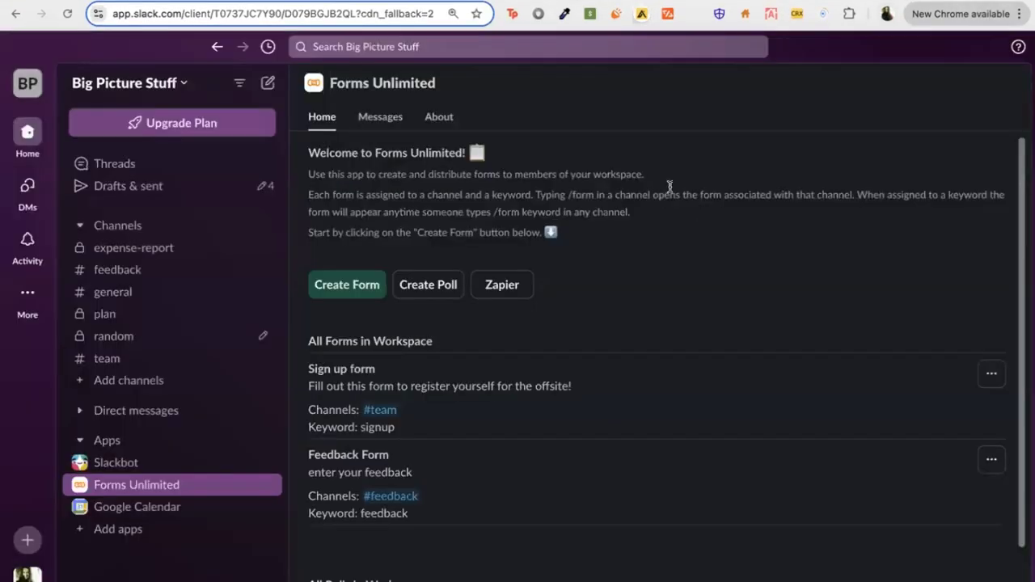
pyautogui.click(173, 272)
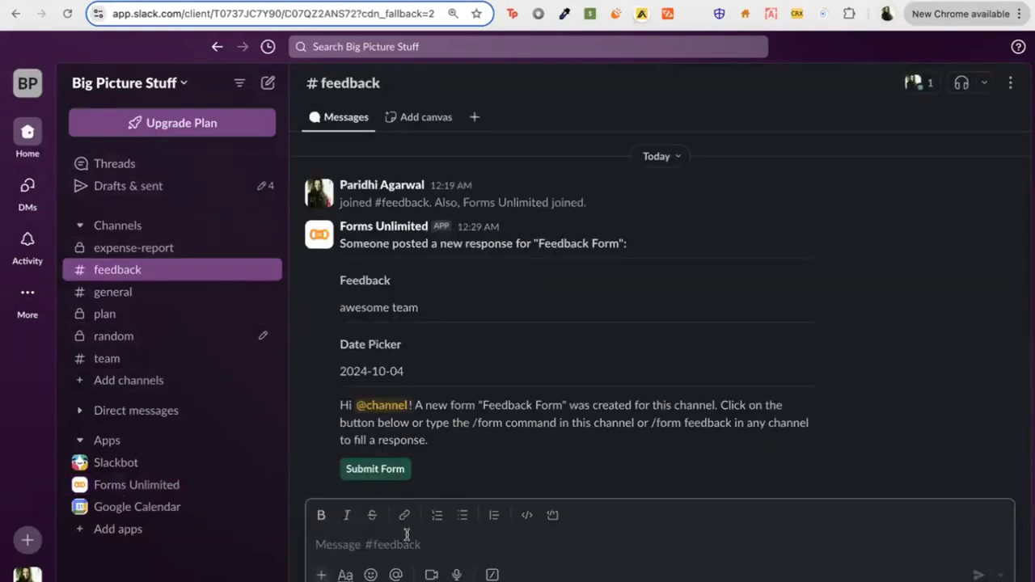
pyautogui.click(387, 476)
pyautogui.write('test response')
pyautogui.click(566, 431)
pyautogui.click(570, 228)
pyautogui.click(664, 494)
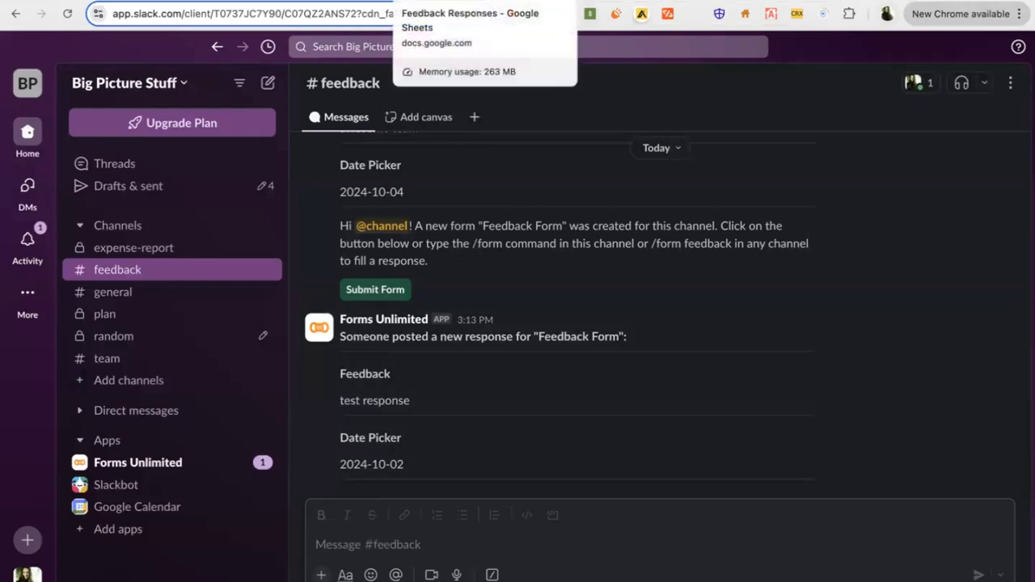
pyautogui.click(453, 0)
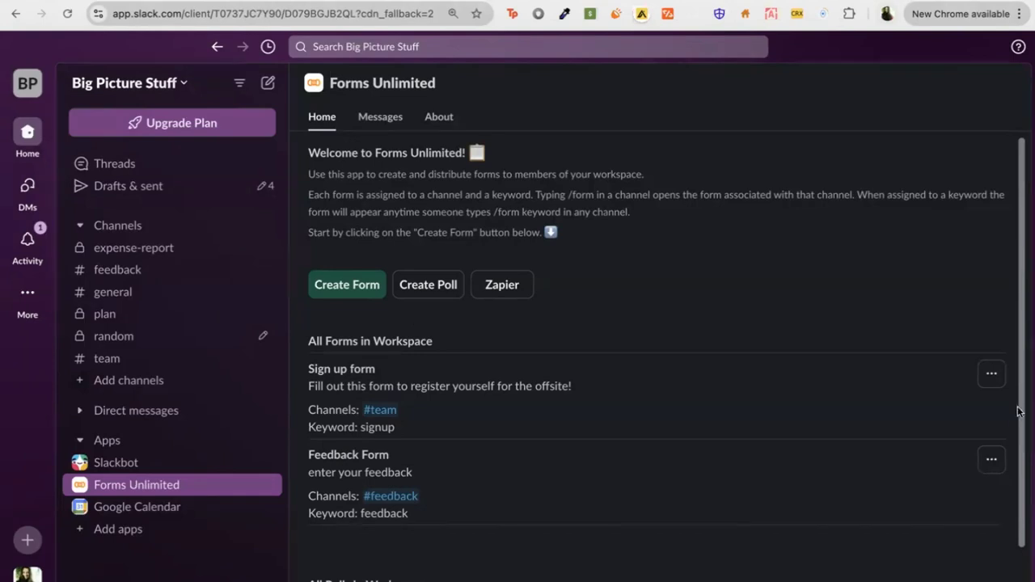
# Step: In Slack's Forms Unlimited home, view the available actions for the Sign up form and dismiss them
pyautogui.click(991, 373)
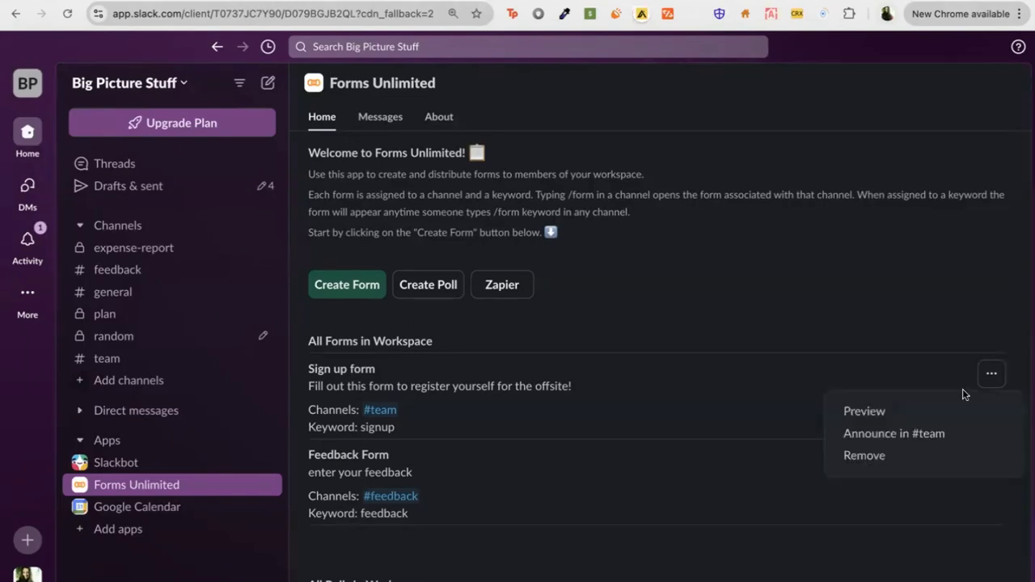
pyautogui.click(790, 238)
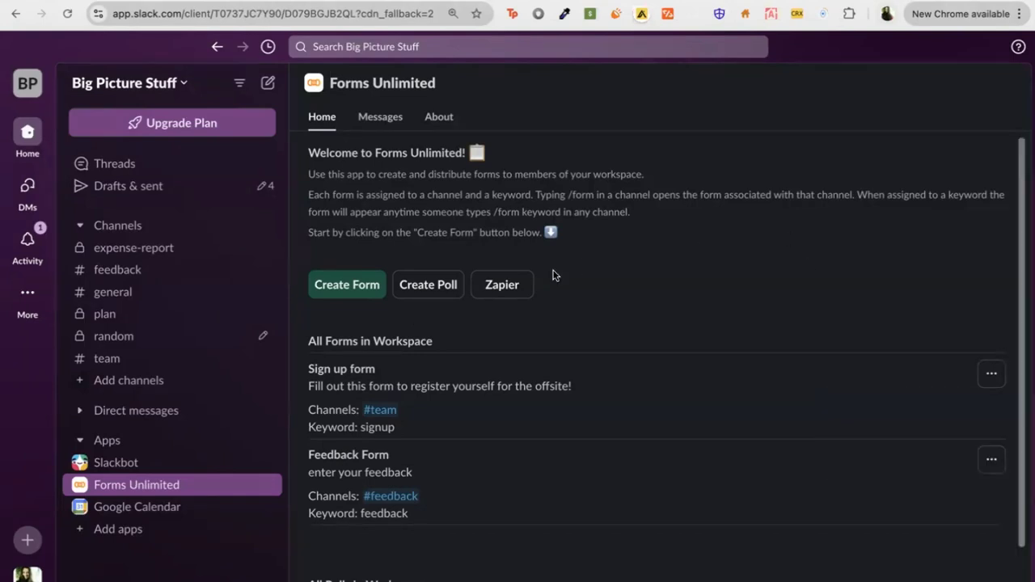